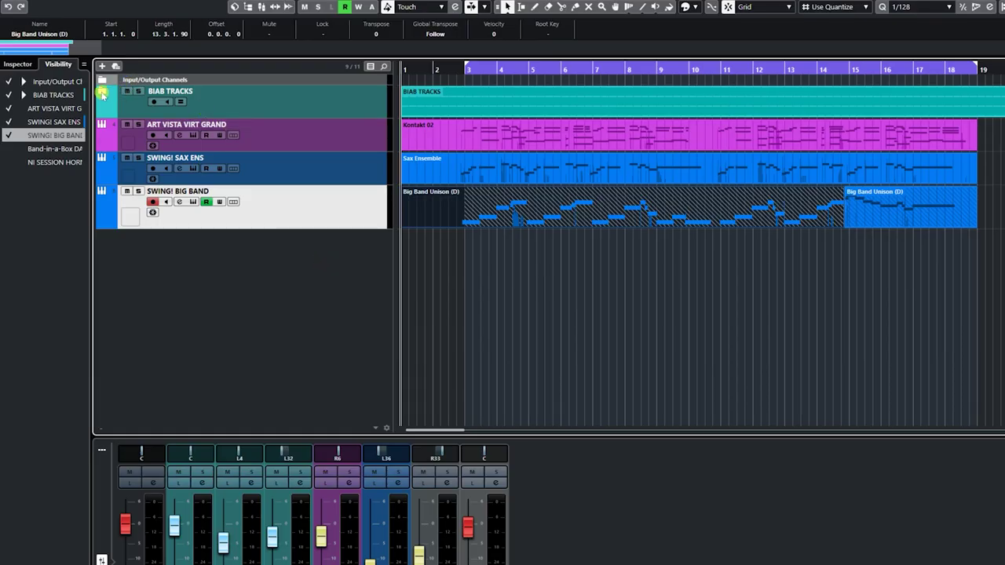
Look over the BIAB TRACKS folder and Virtual Grand Piano 3, then play from bar 2
left_click(102, 94)
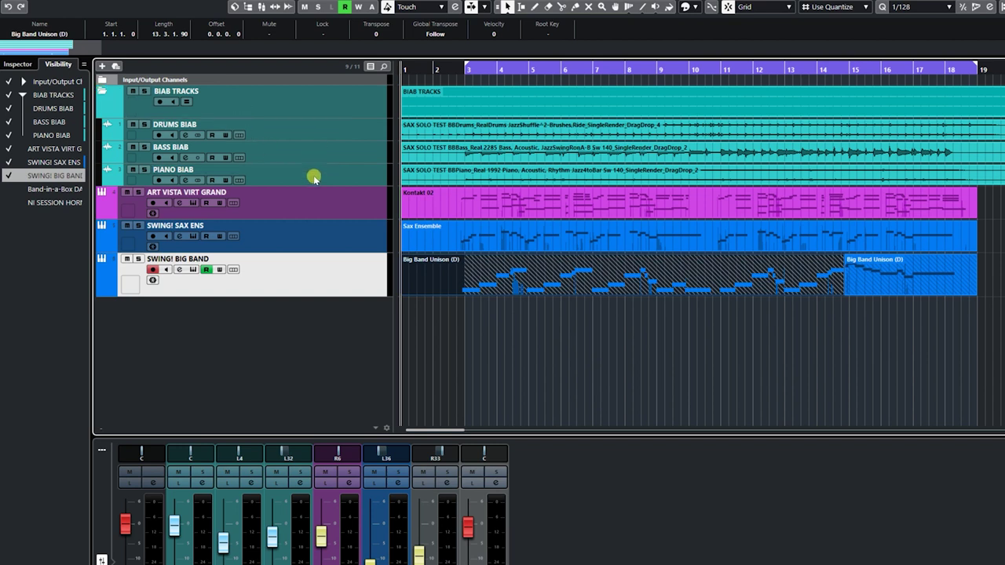
left_click(101, 94)
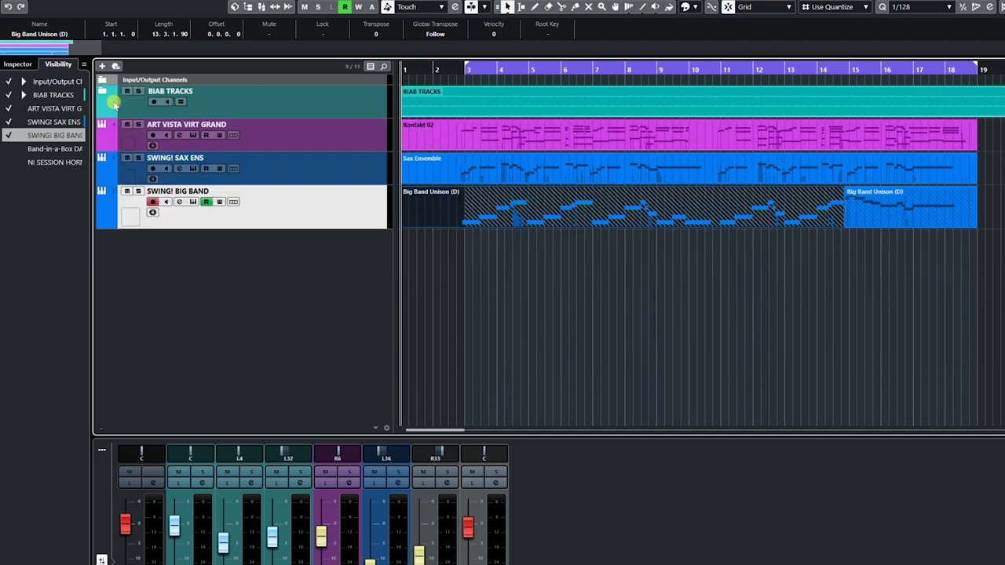
left_click(532, 137)
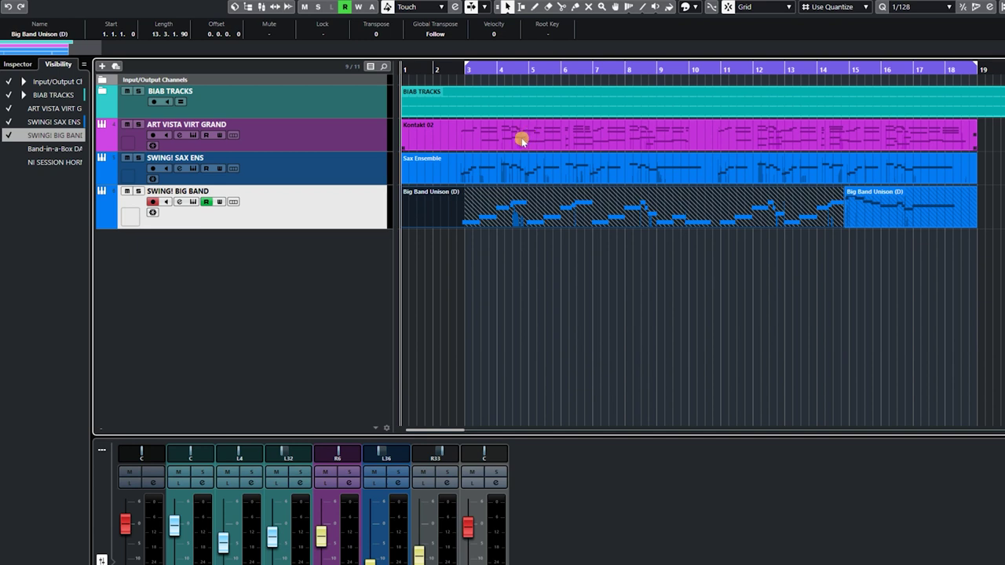
left_click(490, 292)
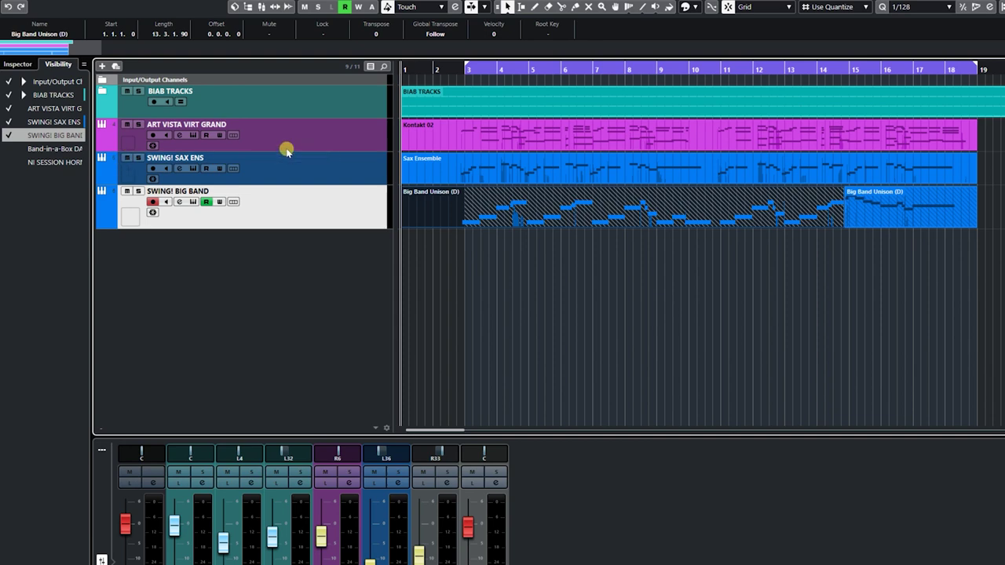
left_click(192, 135)
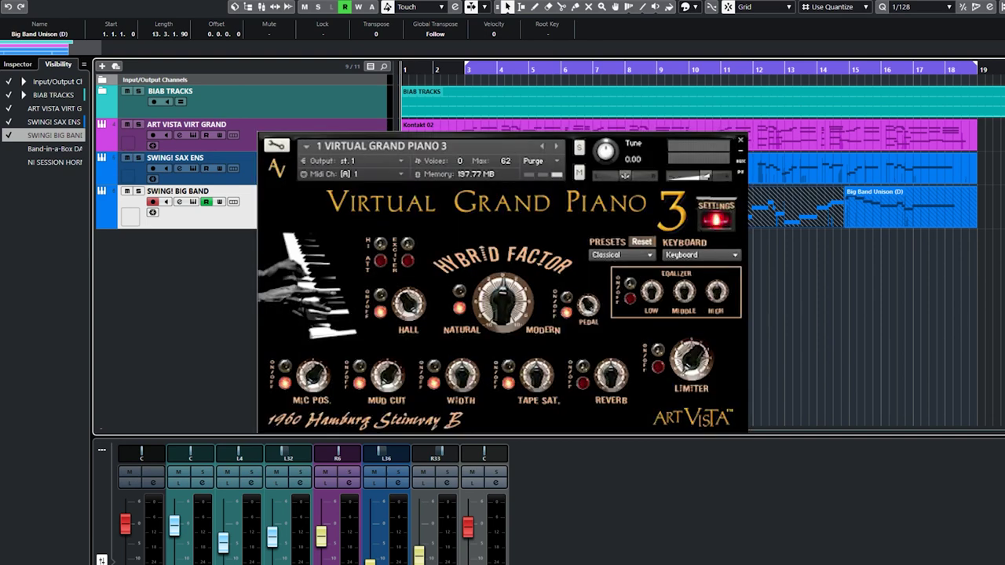
key("Escape")
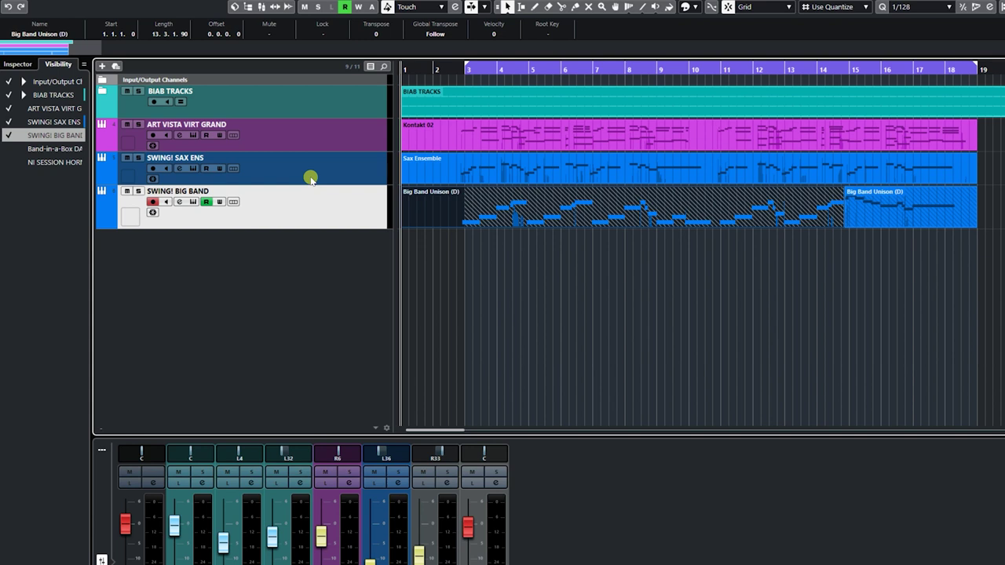
double_click(444, 66)
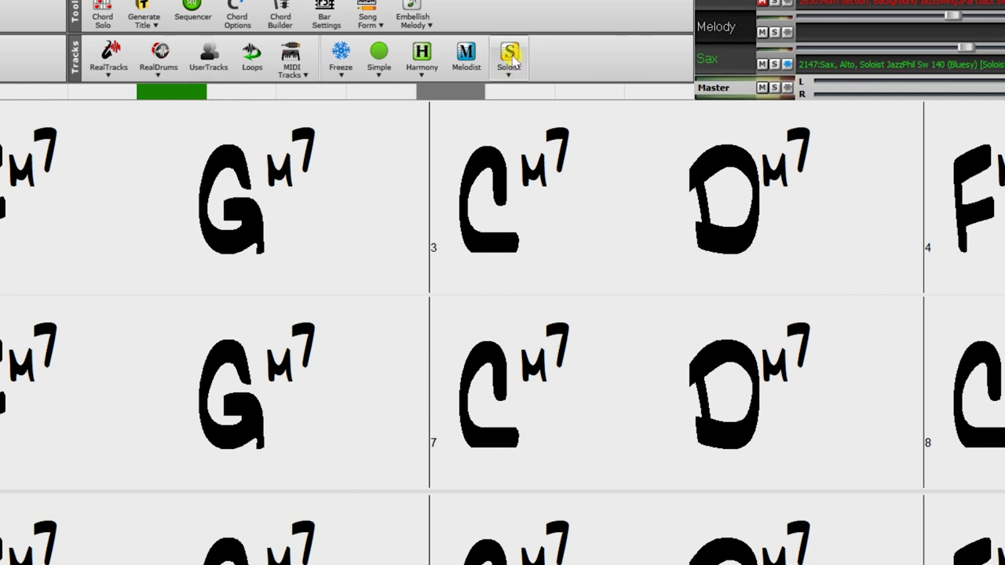
Choose 'Add Best RealTracks Soloist to Soloist Track' from the Soloist button options
left_click(509, 55)
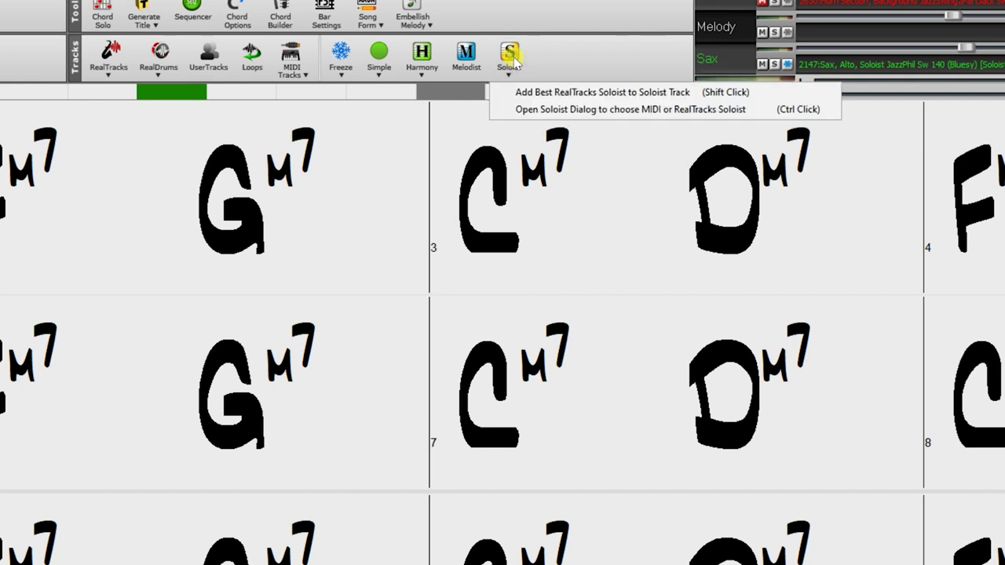
left_click(590, 93)
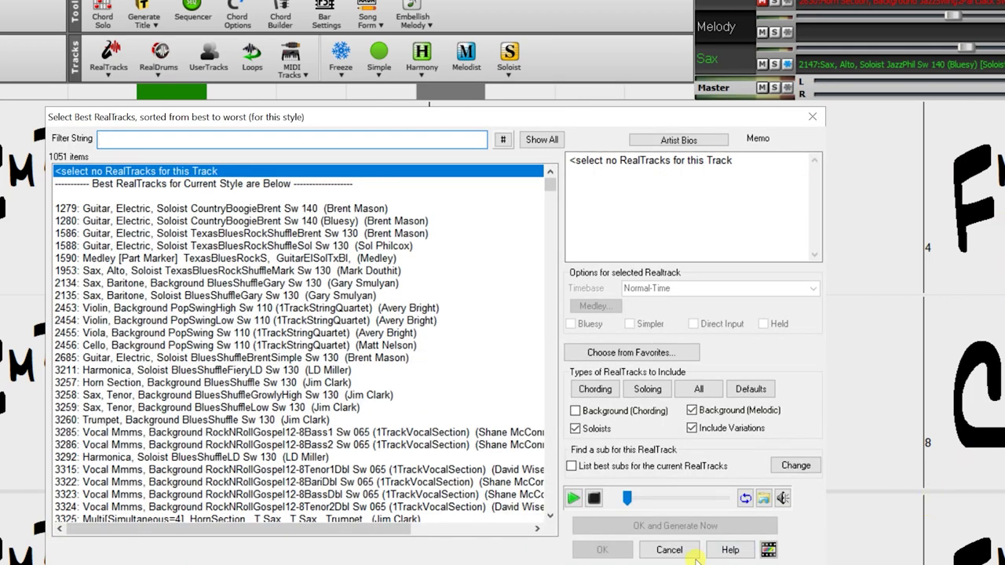
left_click(669, 550)
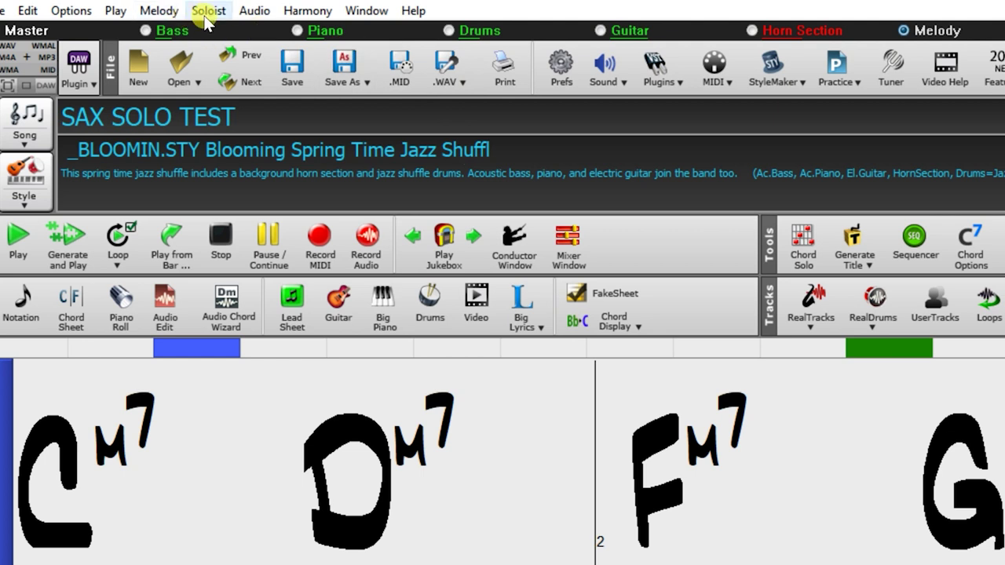
left_click(207, 11)
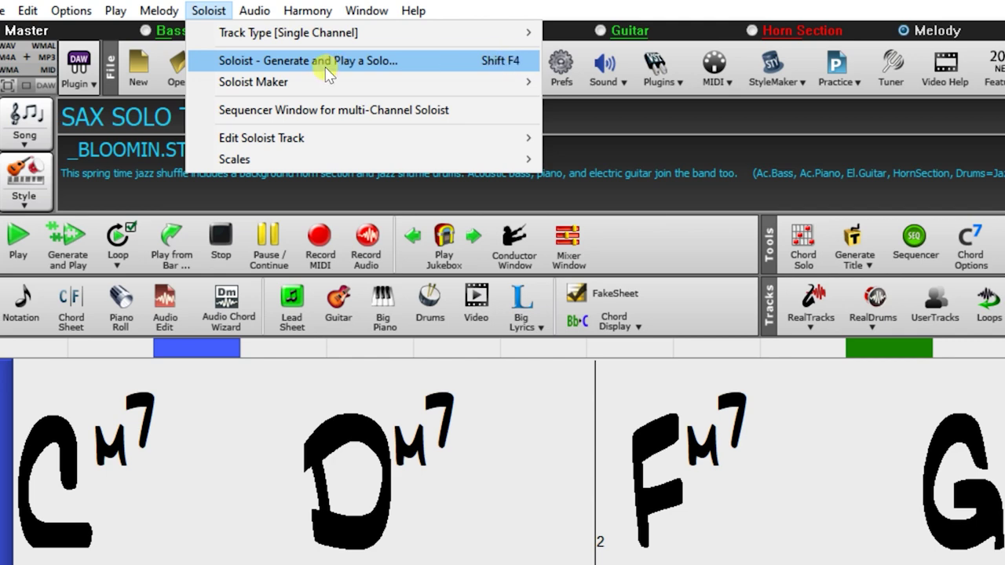
left_click(294, 66)
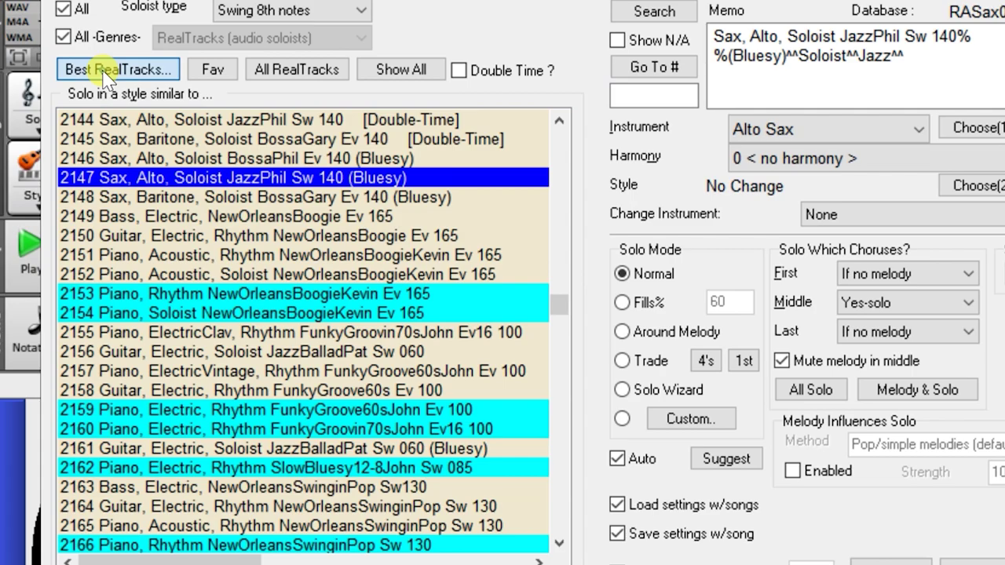
left_click(102, 70)
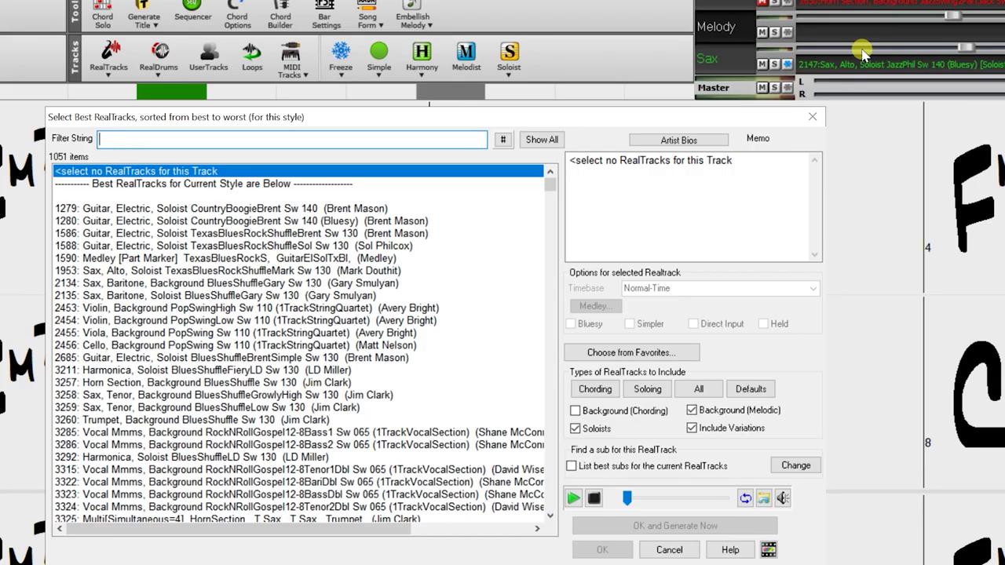
left_click(813, 117)
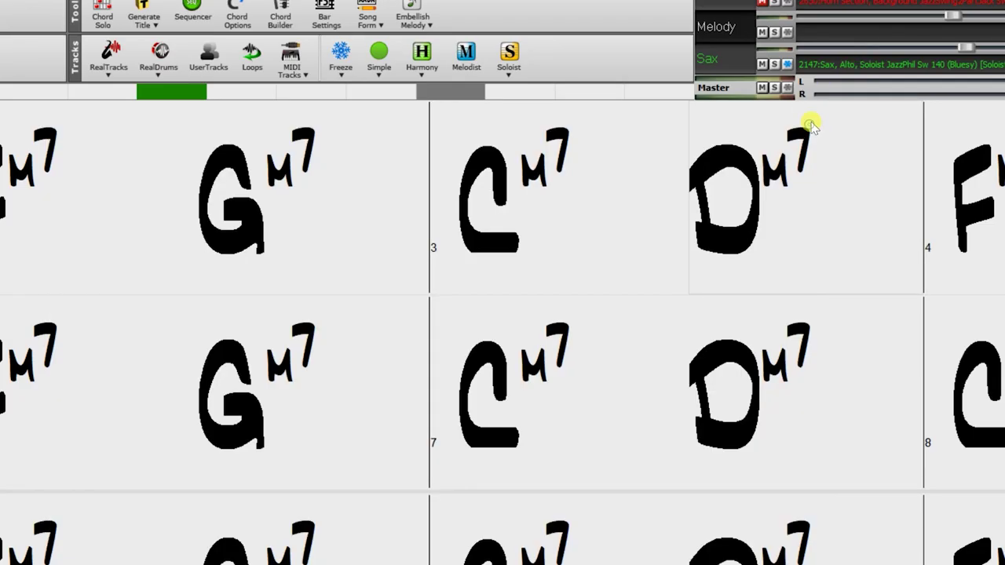
left_click(521, 61)
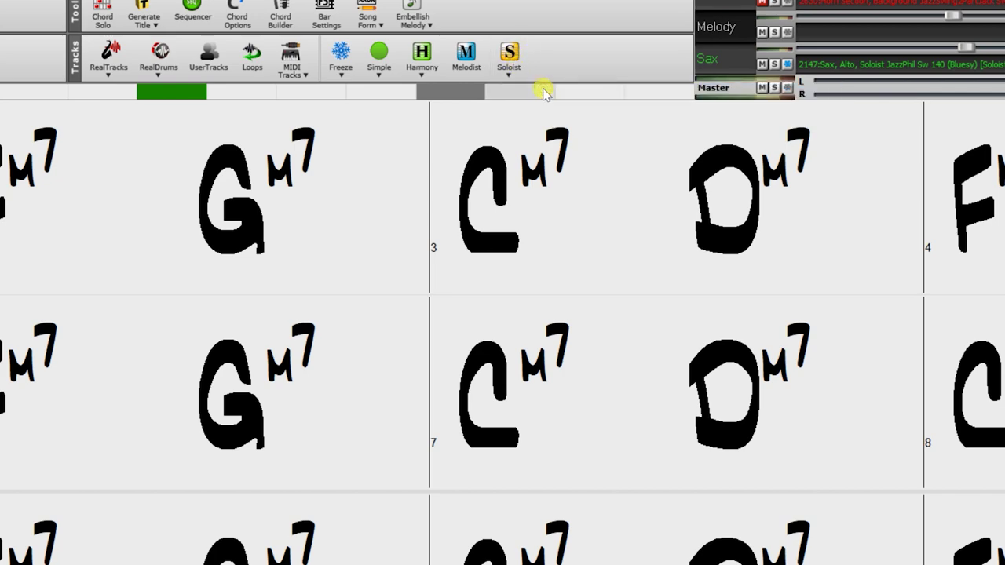
left_click(546, 91)
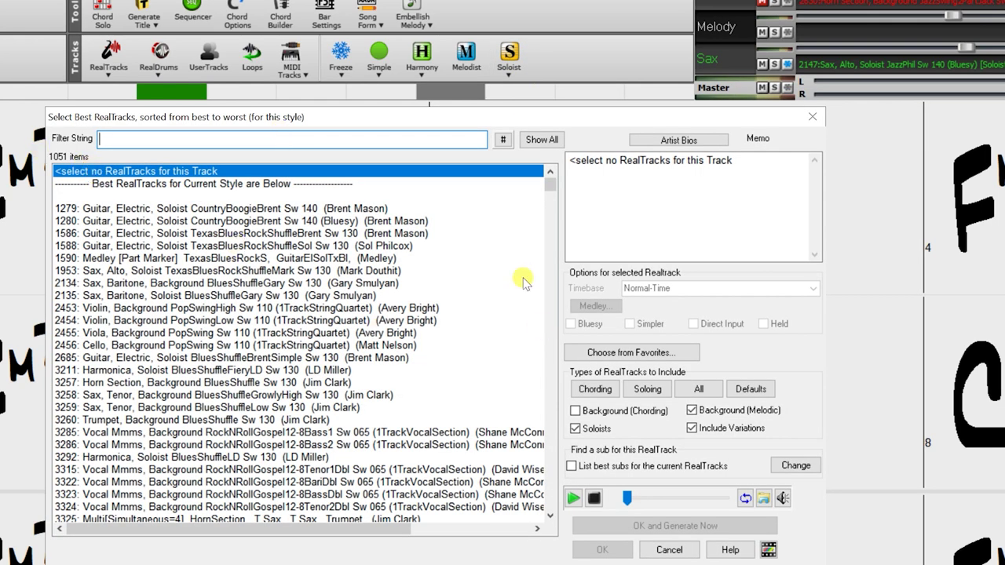
Filter the Select Best RealTracks list by 'sax', leaving 205 saxophone entries
left_click_drag(550, 189, 234, 202)
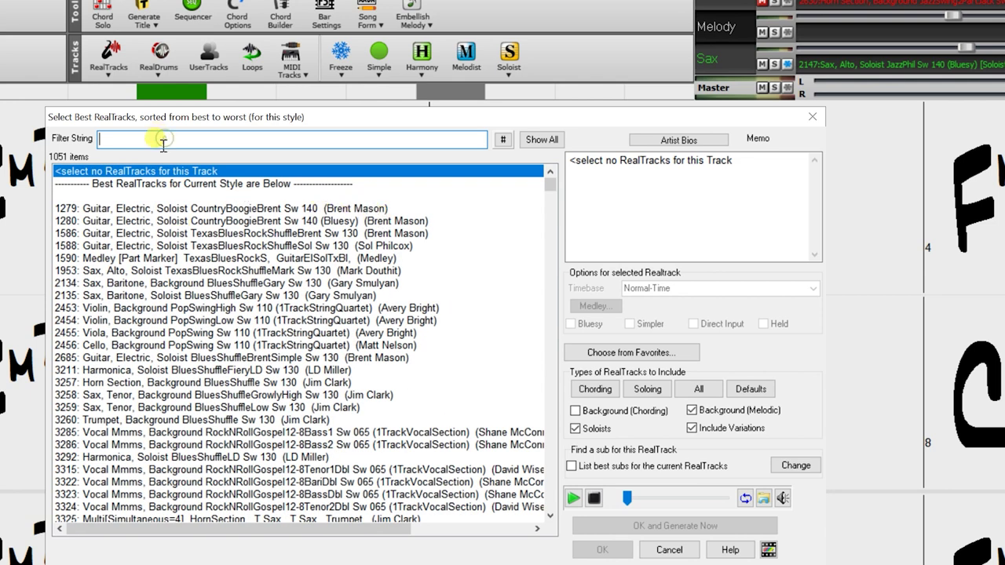
type("sax")
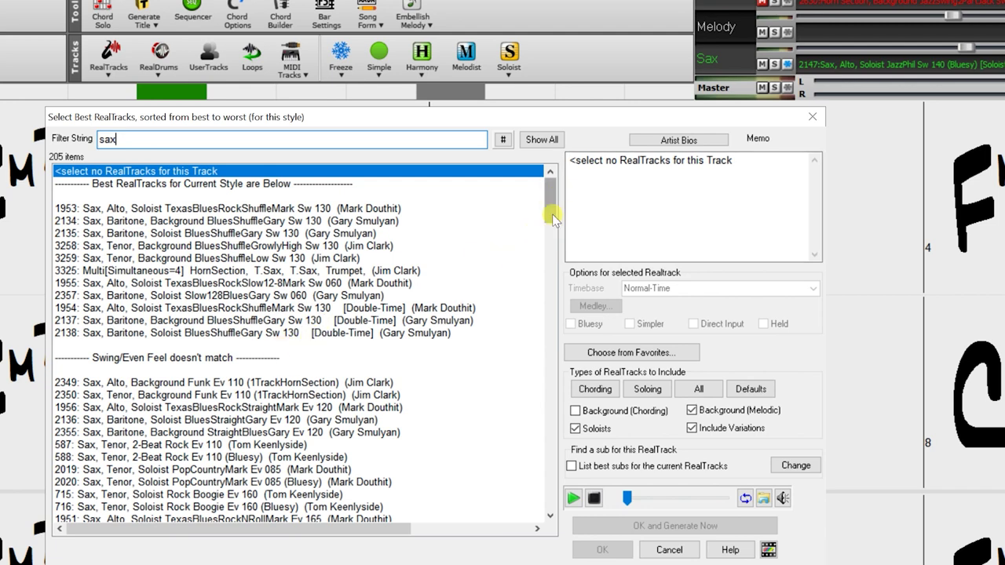
left_click_drag(552, 212, 475, 208)
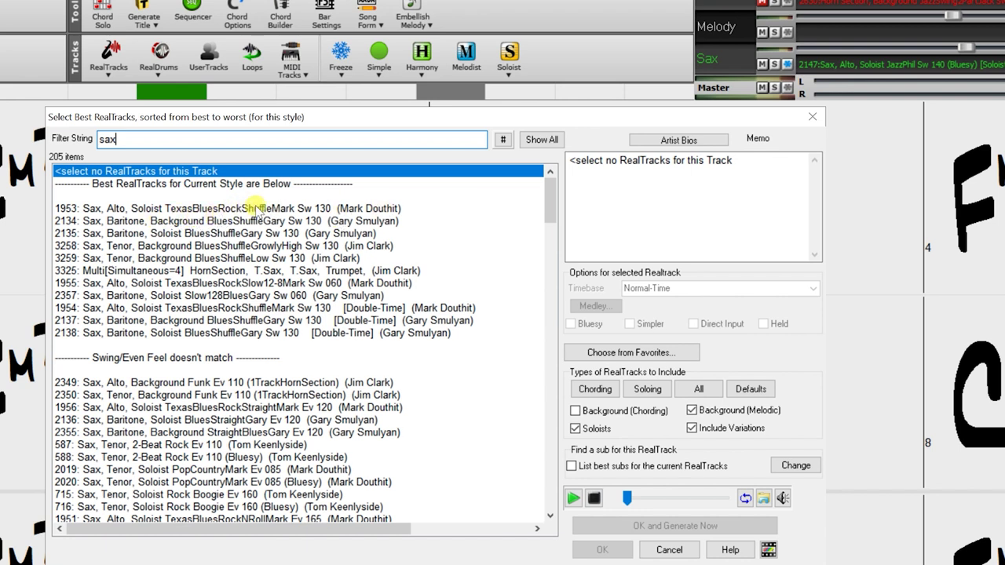
Audition the 1953 blues rock shuffle and 2375 jazz ballad alto sax soloists
left_click(182, 209)
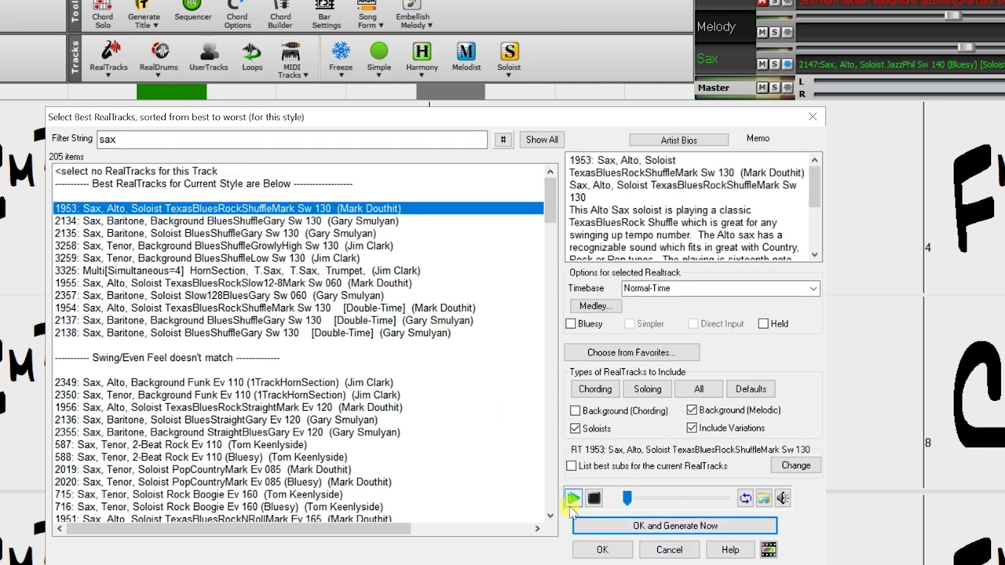
left_click(574, 499)
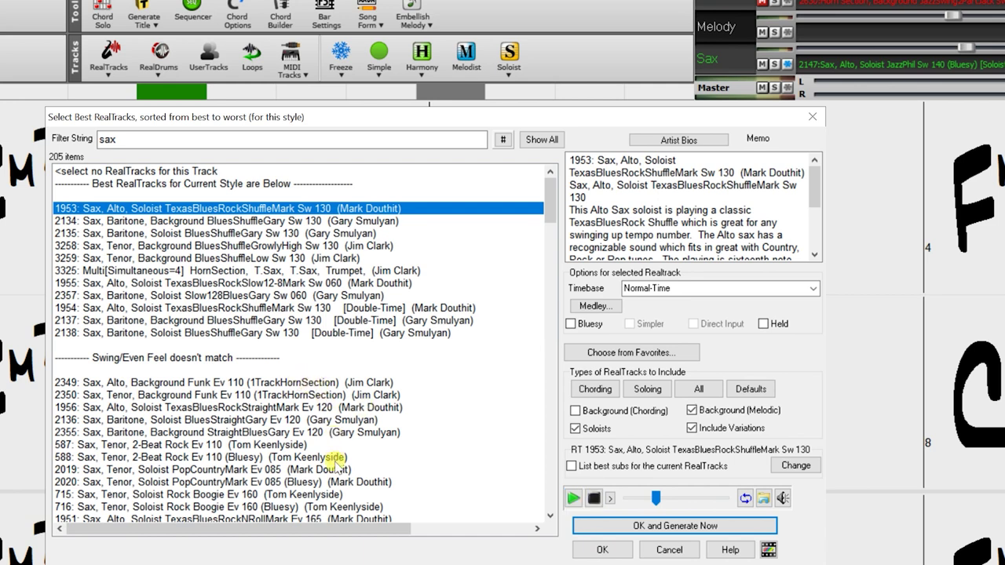
scroll(336, 476, "down", 20)
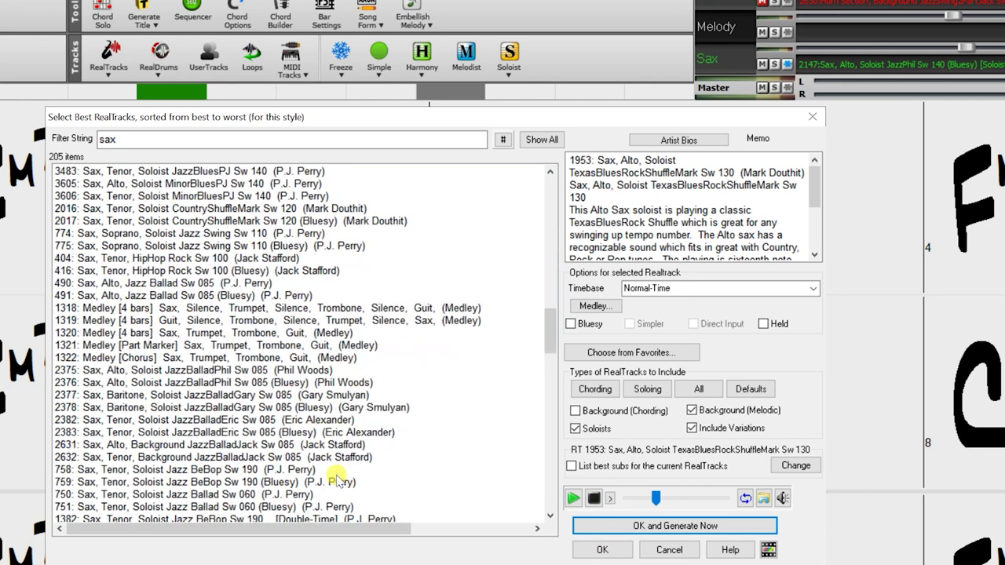
left_click(151, 357)
left_click(140, 372)
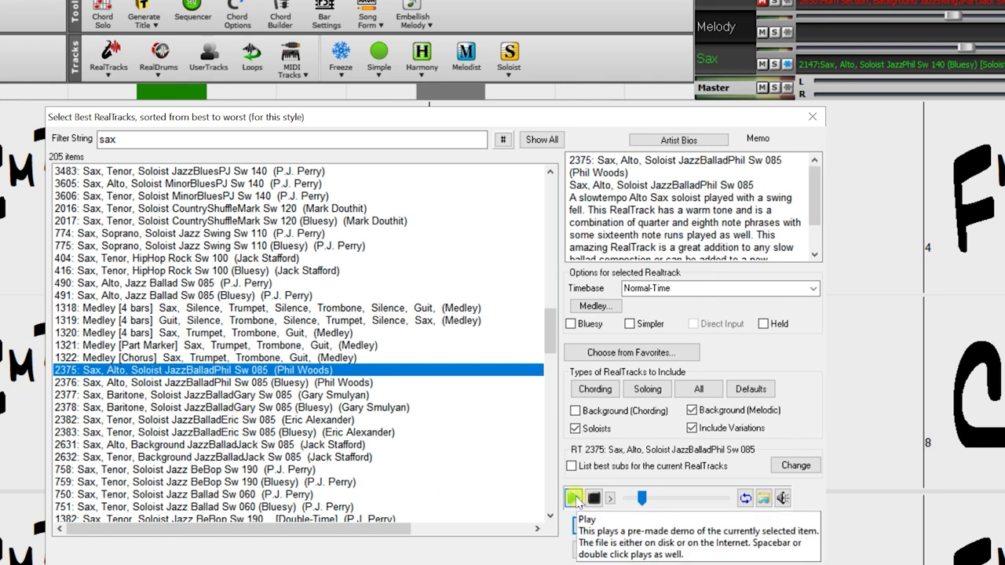
left_click(595, 497)
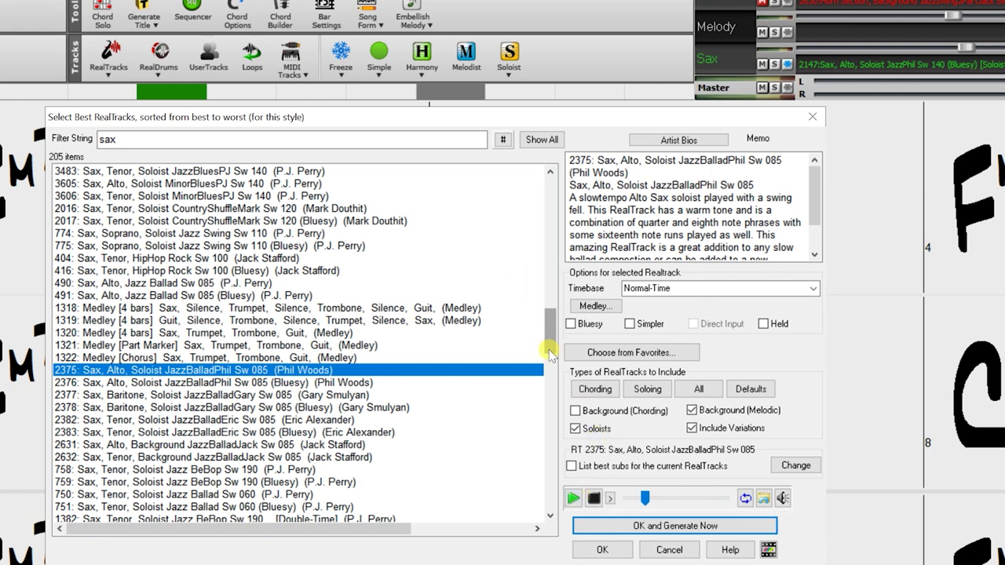
Refine the filter to 'sax alto jazz', preview soloist 2147 JazzPhil Bluesy, and accept it
left_click_drag(550, 353, 549, 189)
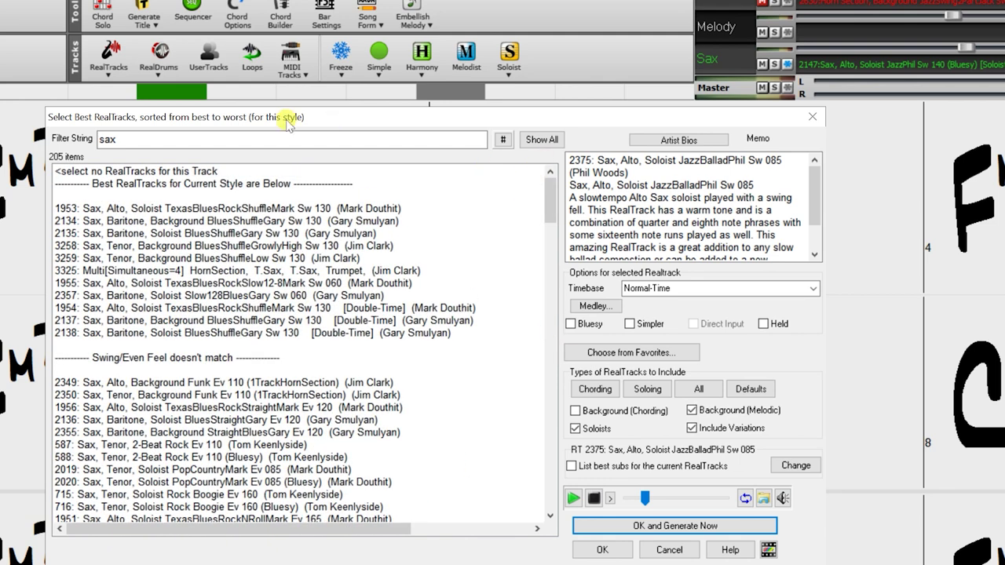
left_click(262, 139)
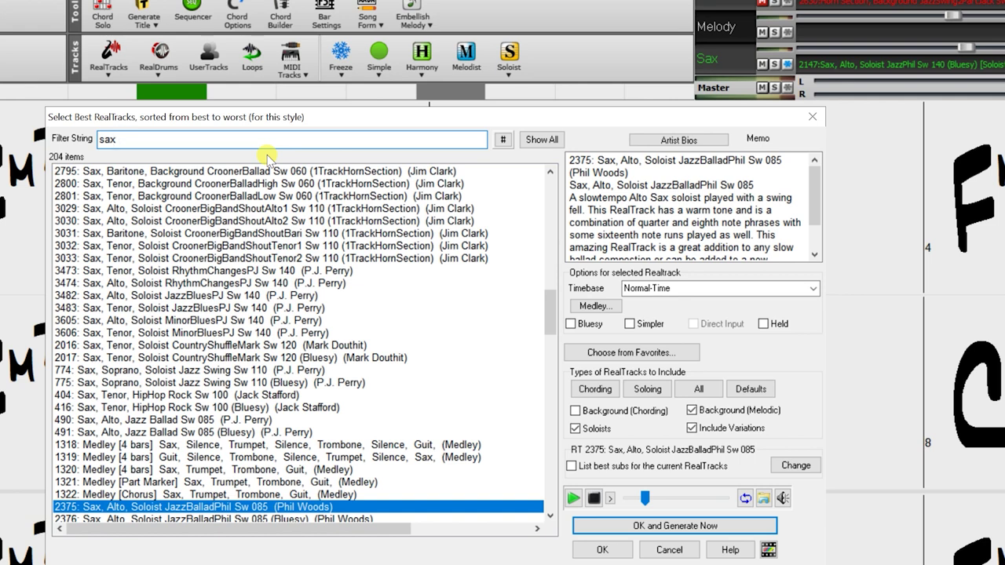
type("alto")
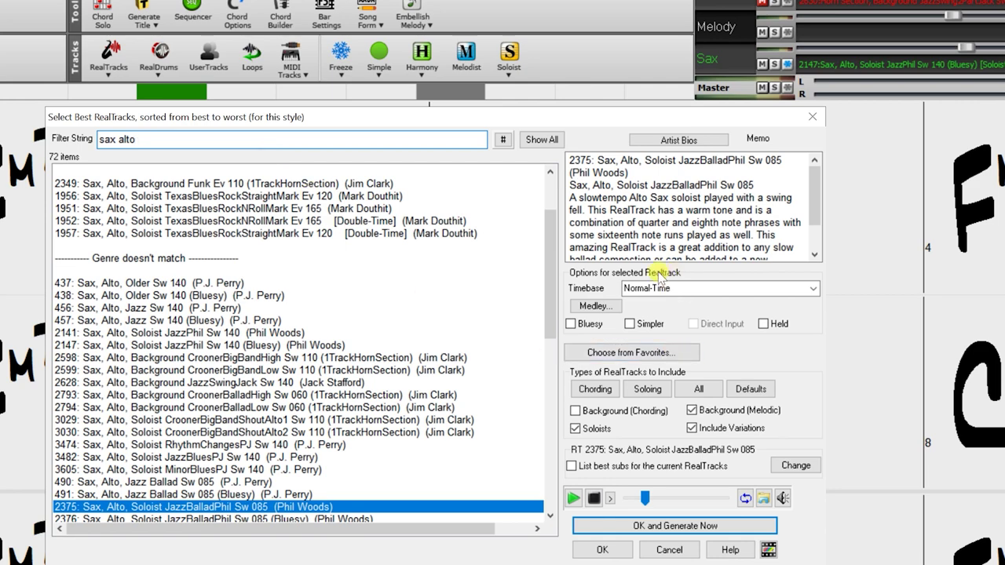
left_click_drag(548, 284, 540, 235)
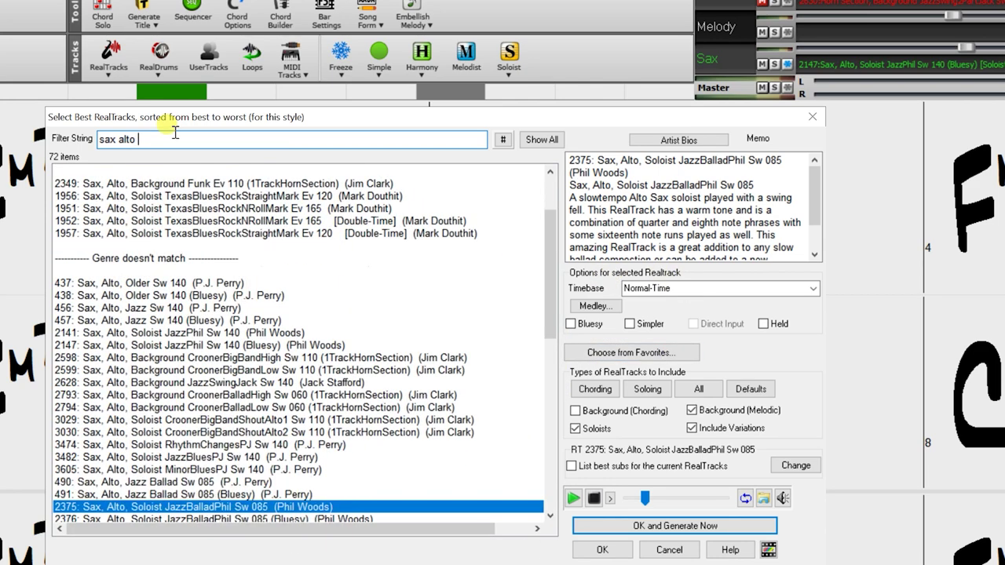
type("jazz")
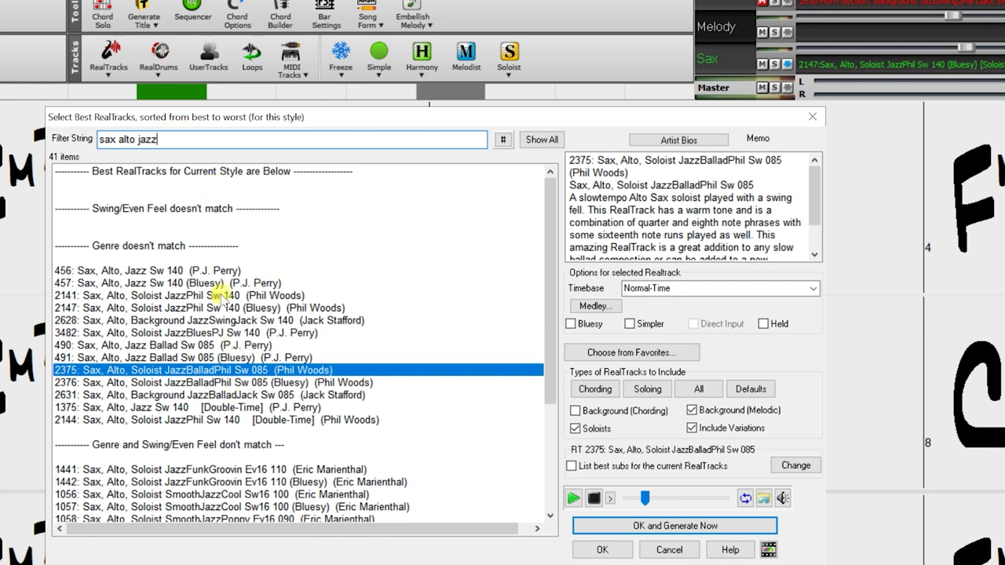
left_click(186, 308)
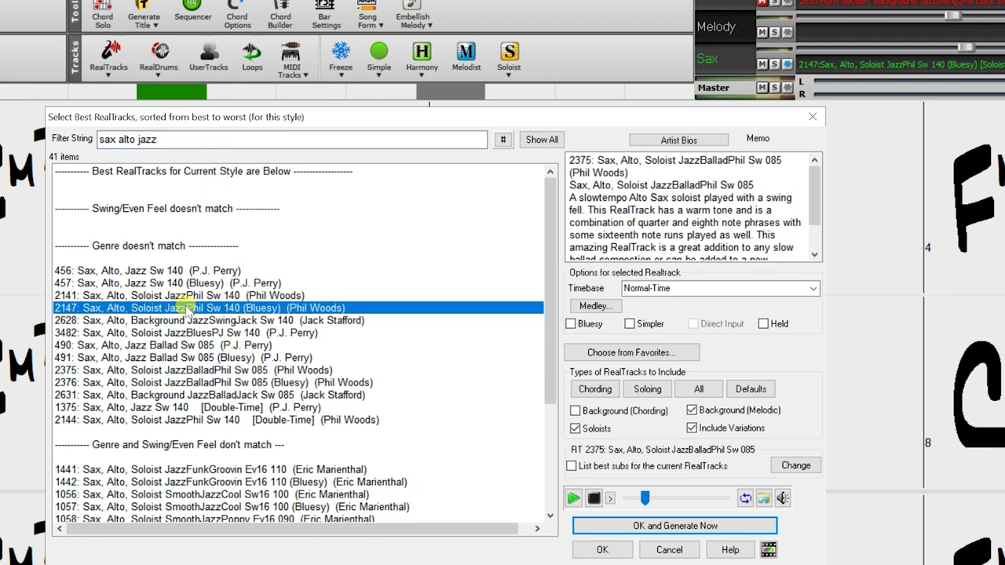
left_click(581, 501)
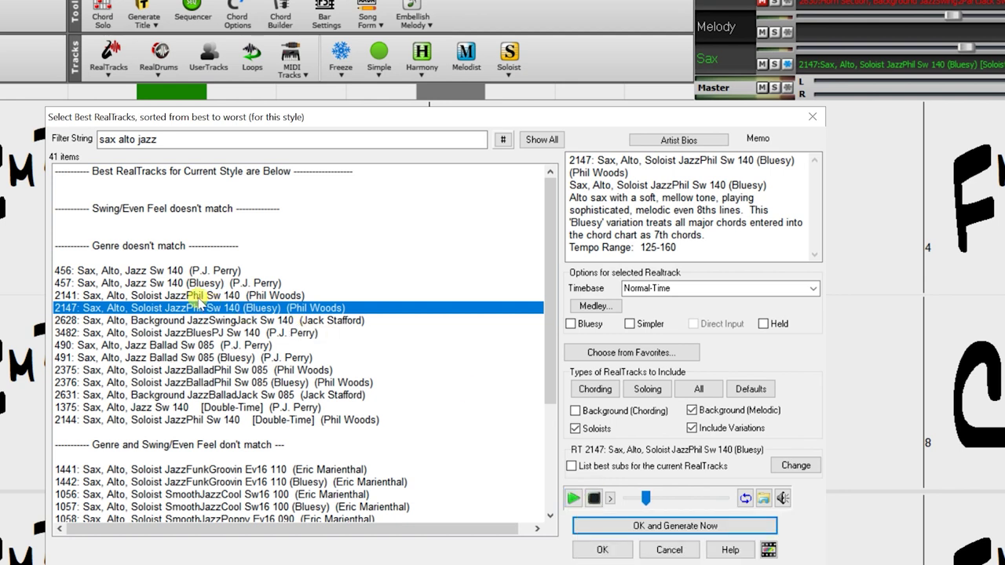
left_click(638, 527)
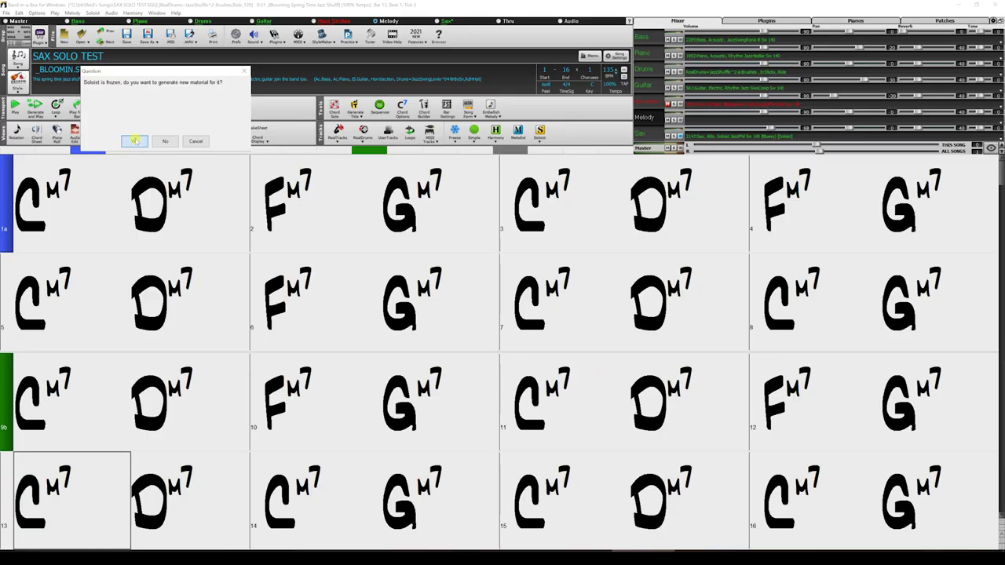
Confirm new material for the frozen 2147 soloist and stop after the opening bars
left_click(136, 141)
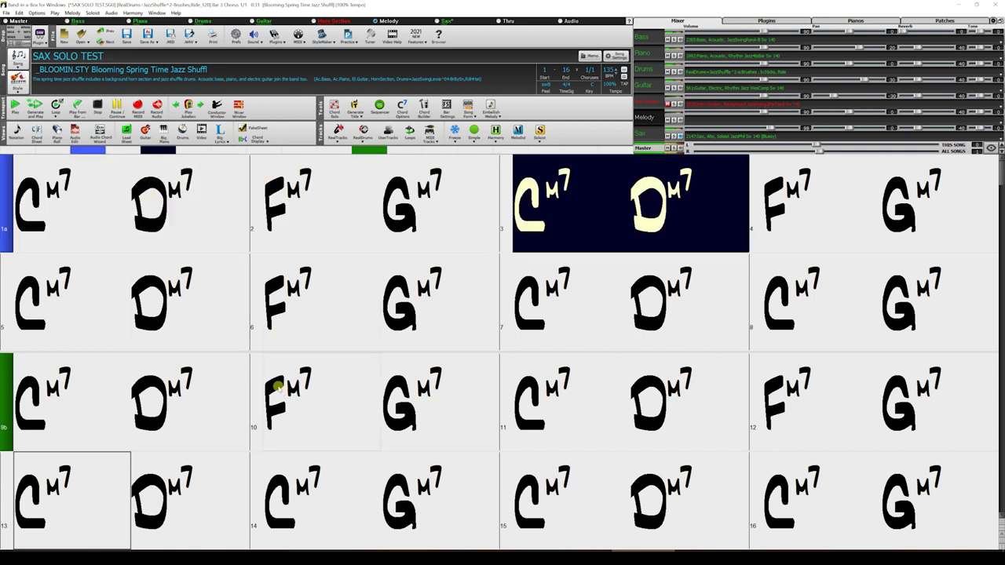
key("Escape")
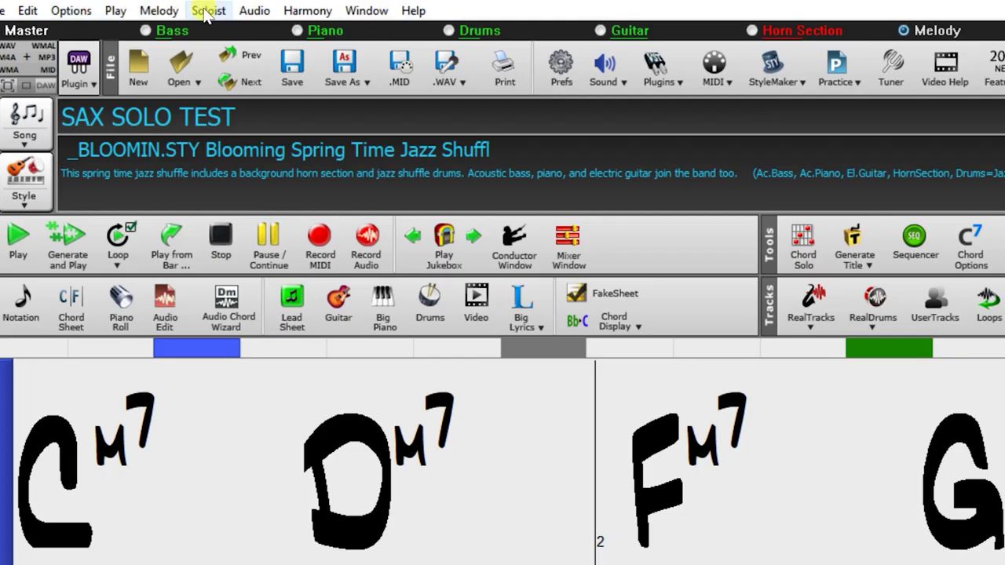
Set soloist 2147 to Trade 4's in the Generate and Play a Solo dialog
left_click(92, 13)
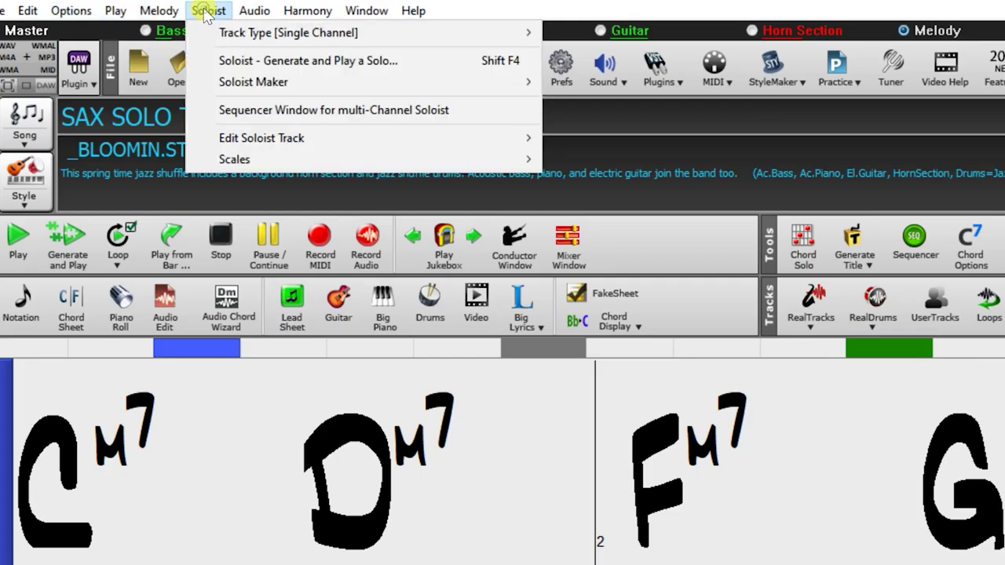
left_click(261, 63)
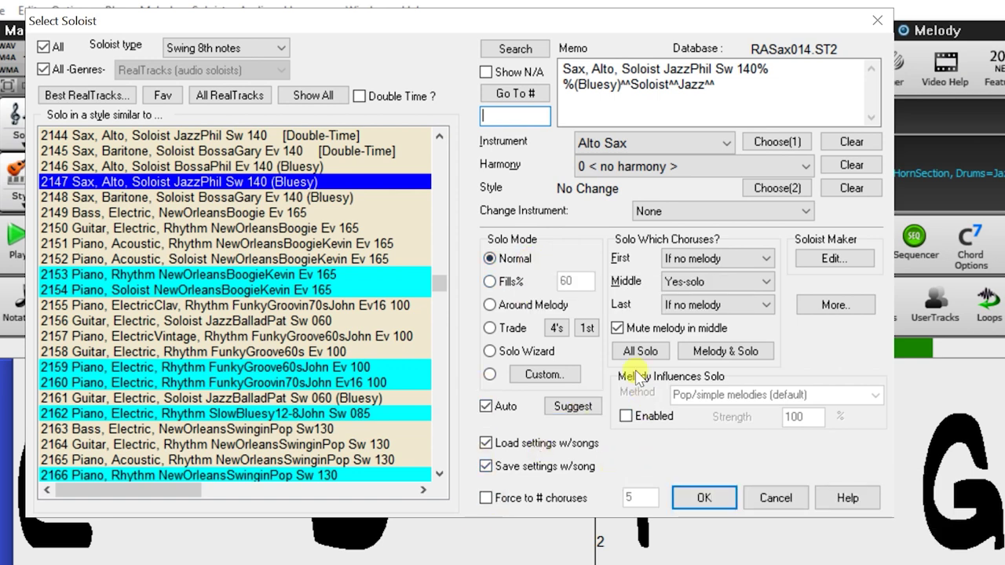
left_click(556, 329)
left_click(555, 329)
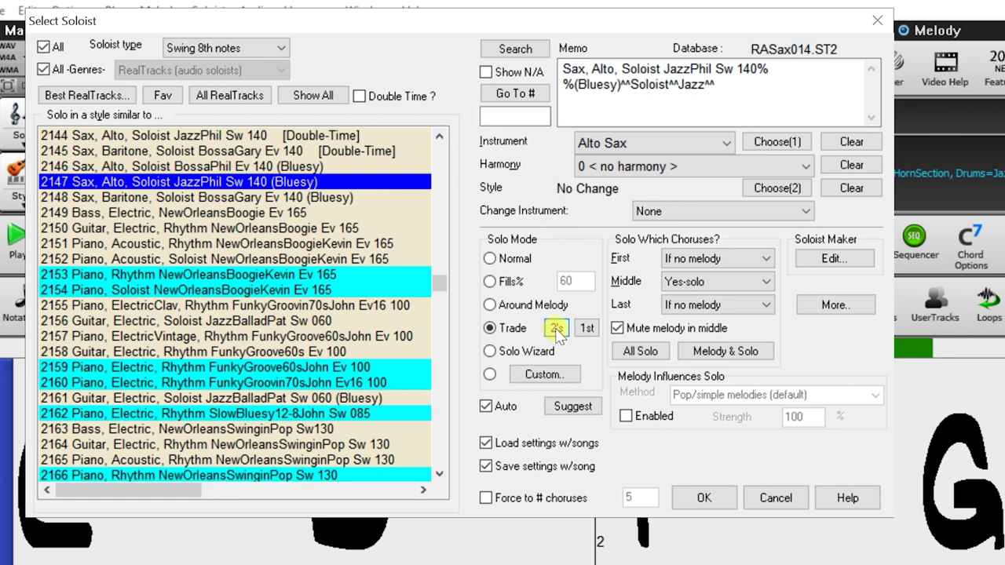
left_click(555, 328)
mouse_move(644, 464)
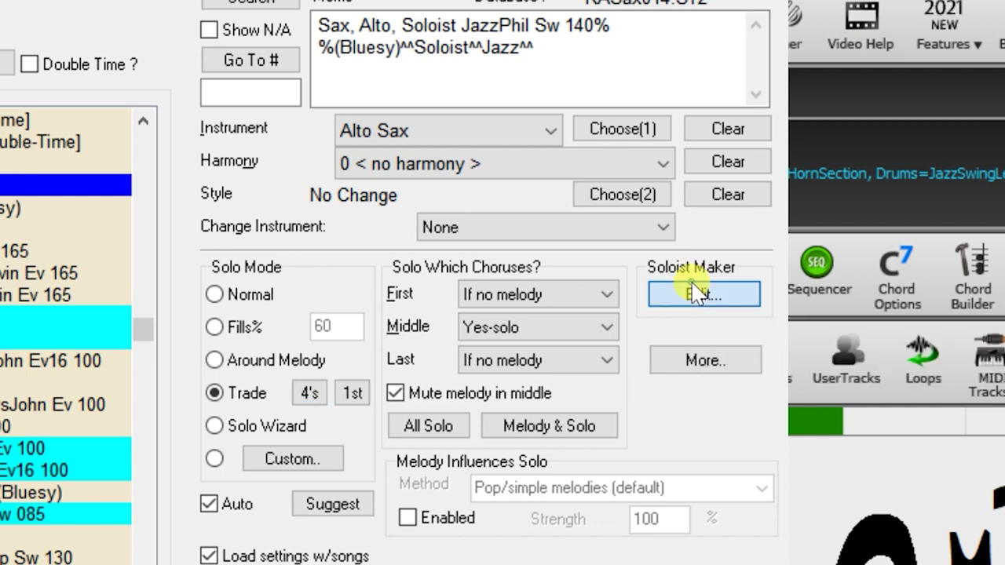
Review soloist 2147's fields in the Soloist Maker editor and accept them
left_click(695, 292)
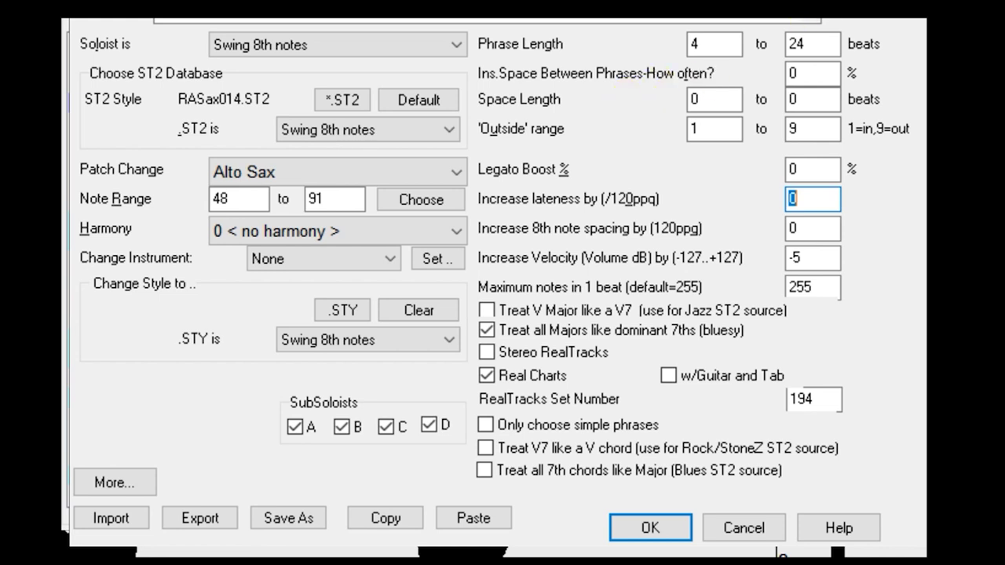
left_click(652, 528)
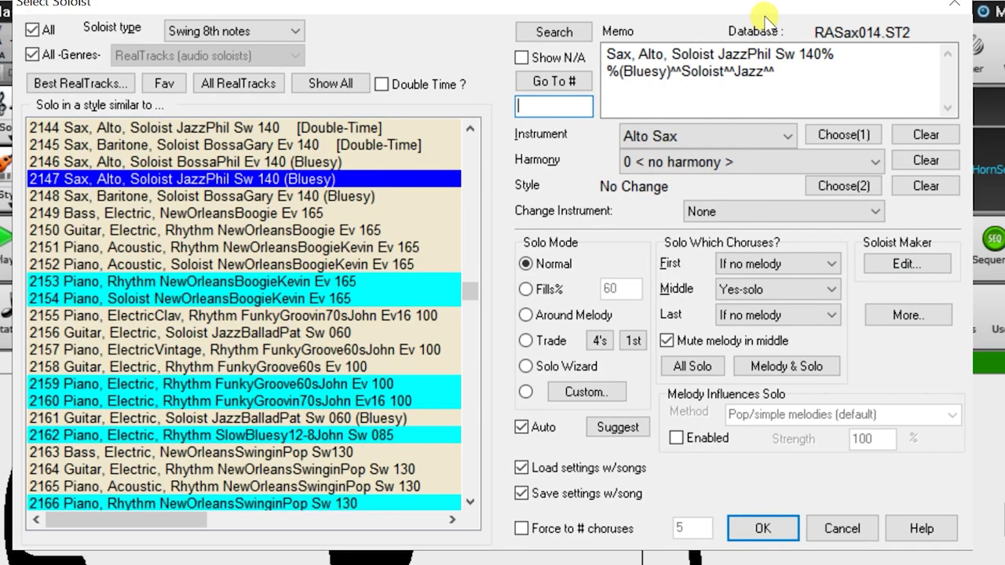
Apply soloist 2147 to the Sax track and move to bar 2 on the chord sheet
left_click(763, 529)
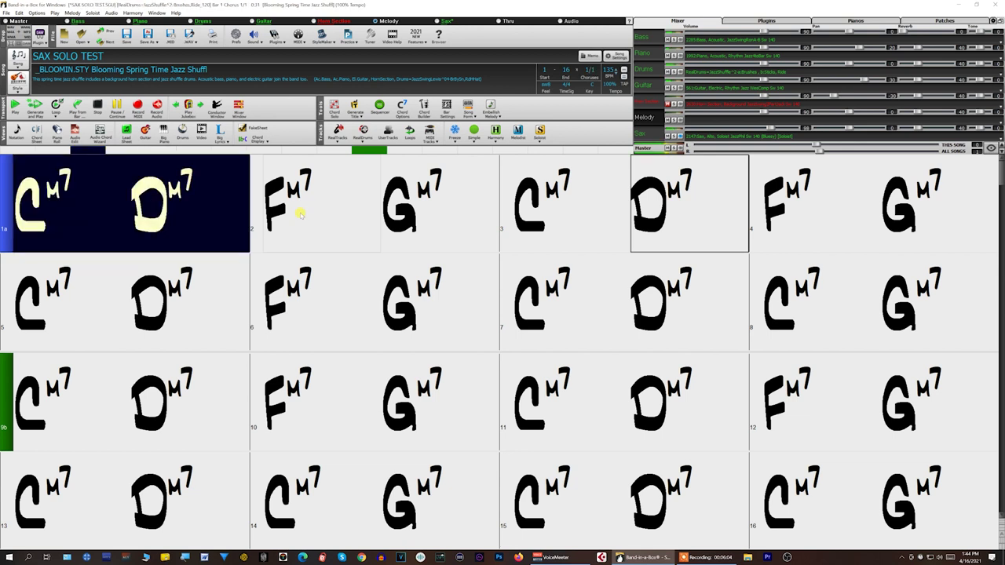
left_click(301, 214)
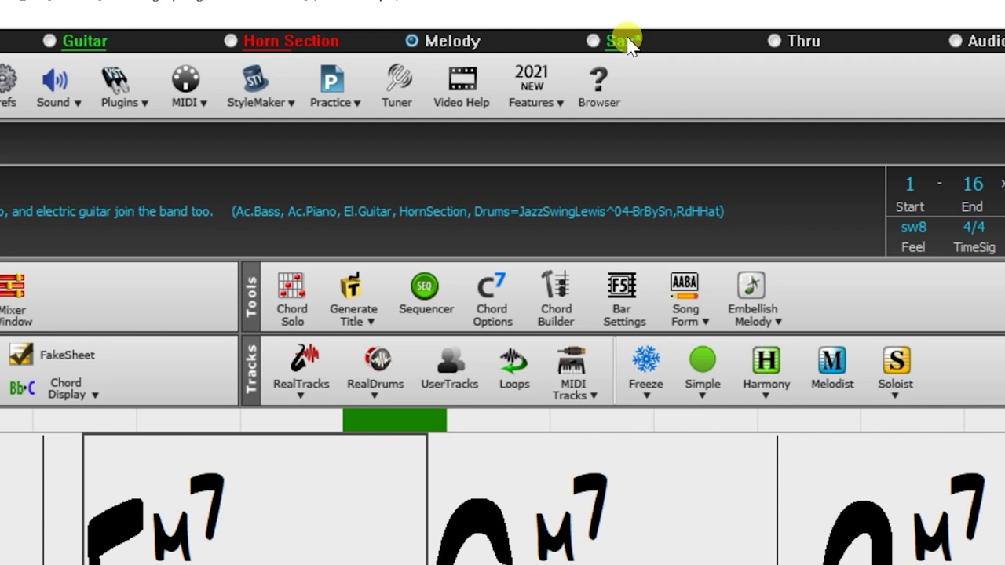
Make Sax the active track and line up all six sax take events at bar 1
left_click(625, 41)
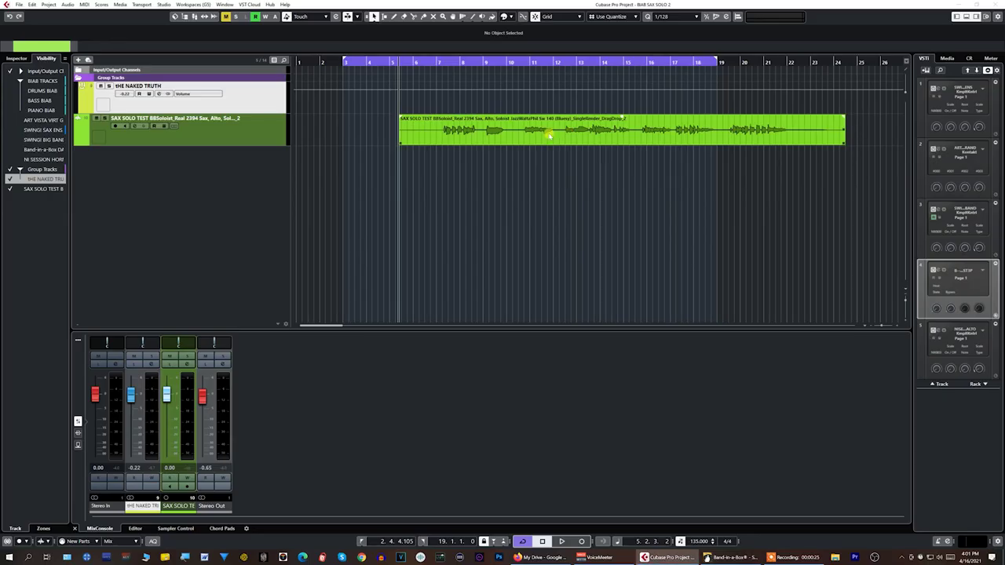
left_click_drag(549, 133, 442, 117)
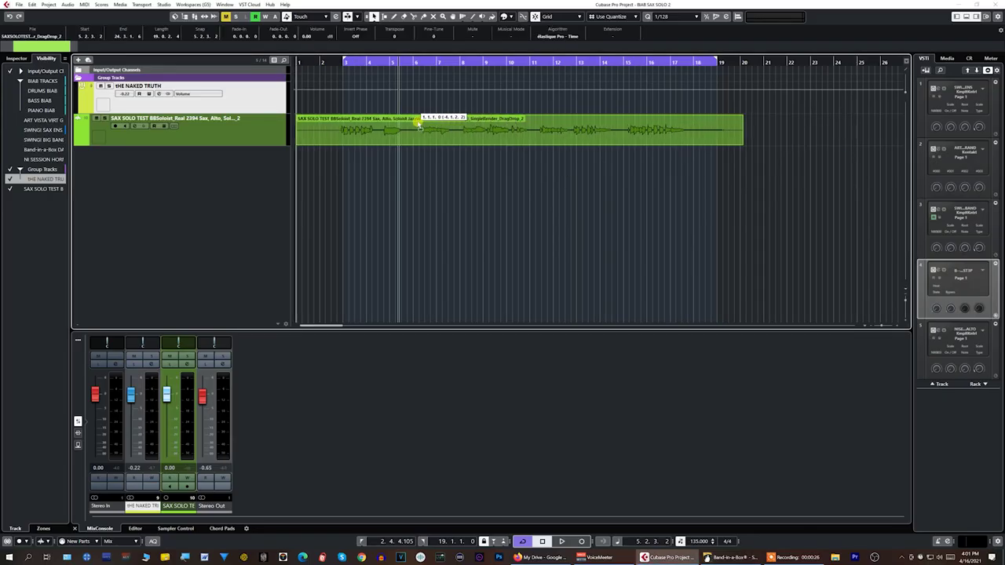
key("space")
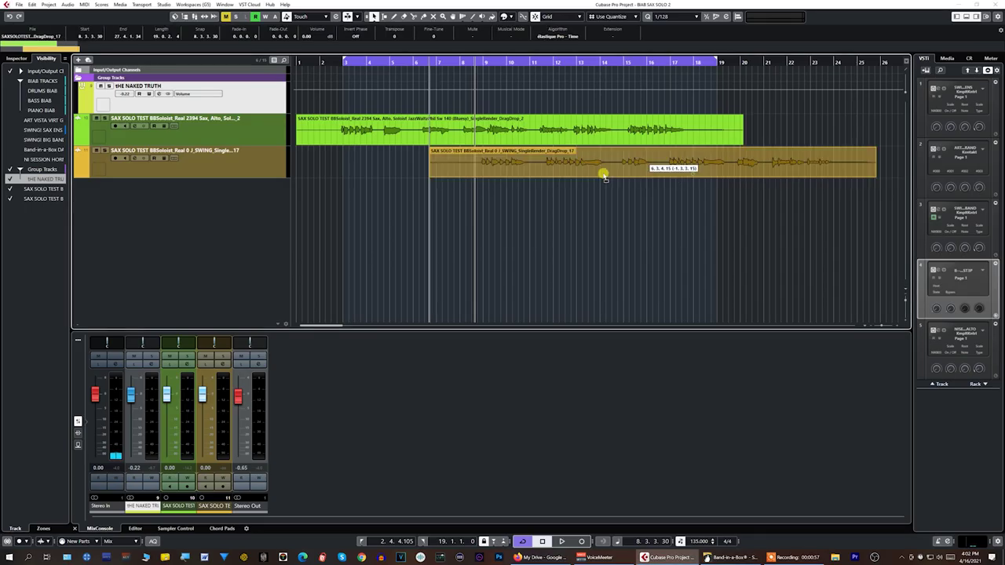
left_click_drag(601, 170, 489, 173)
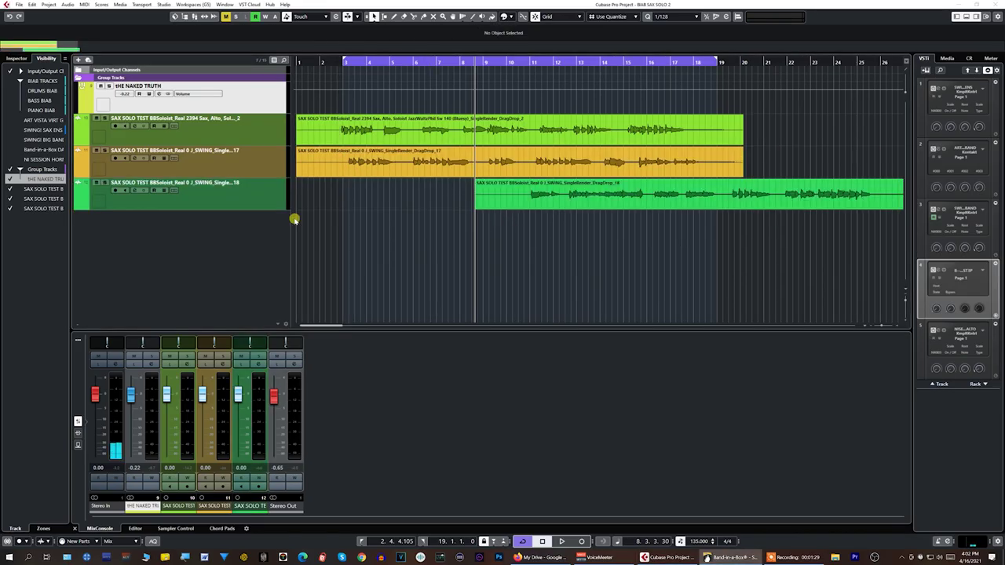
left_click_drag(667, 197, 471, 201)
left_click_drag(684, 231, 497, 237)
left_click_drag(641, 259, 463, 265)
left_click_drag(658, 308, 481, 331)
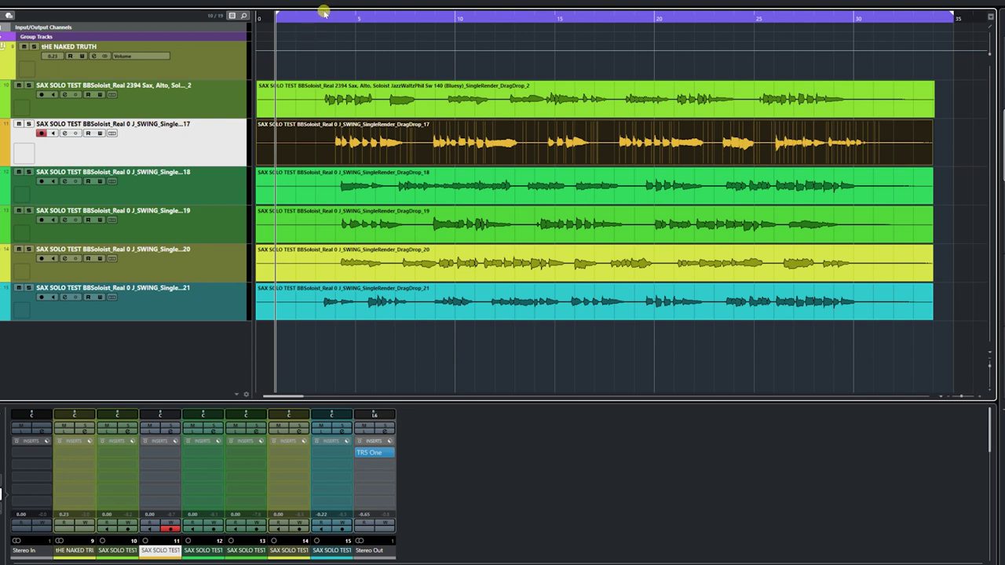
left_click(317, 16)
key("space")
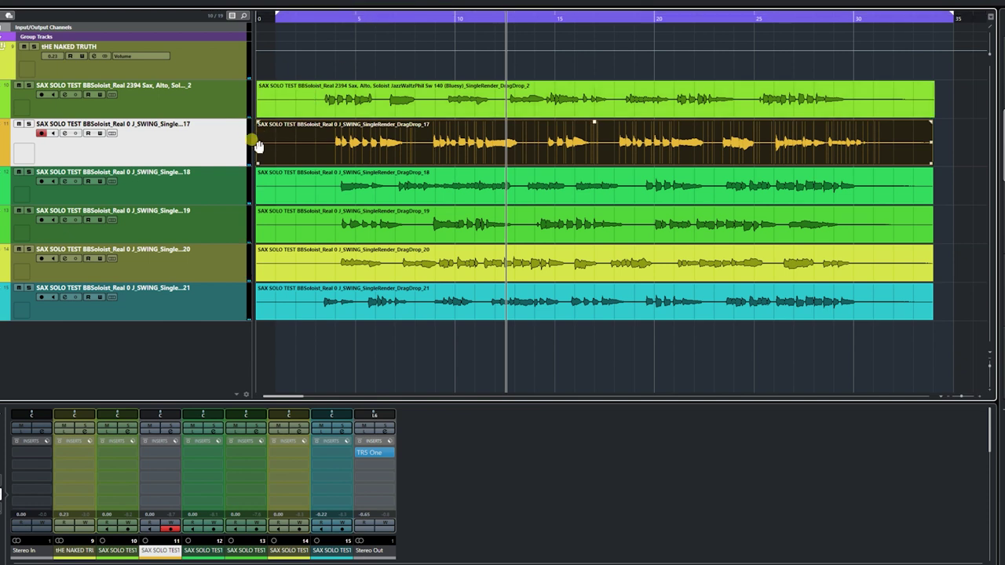
left_click(282, 16)
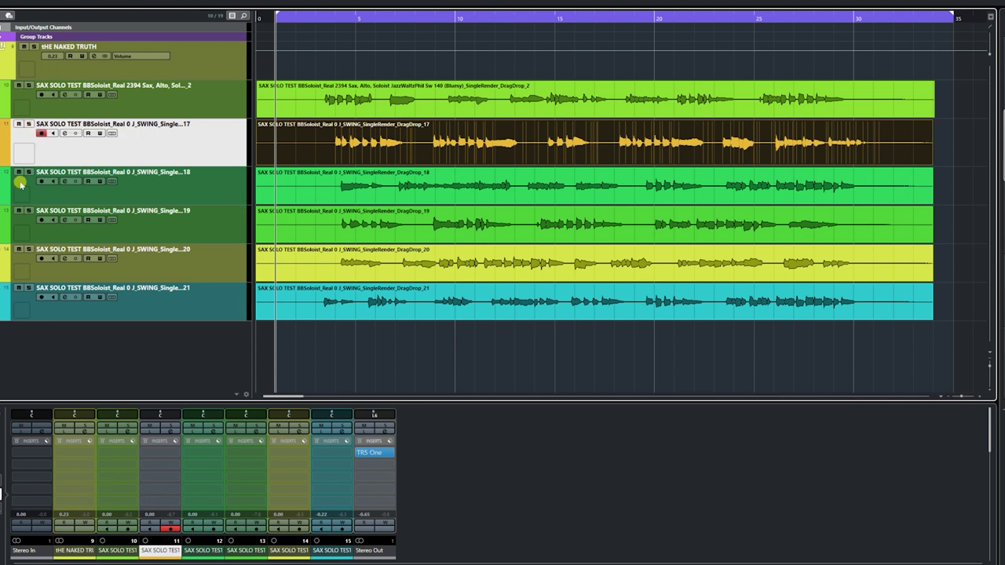
Mute the lower sax take tracks and the _17 take, then play the remaining take
left_click_drag(21, 174, 17, 289)
left_click(18, 124)
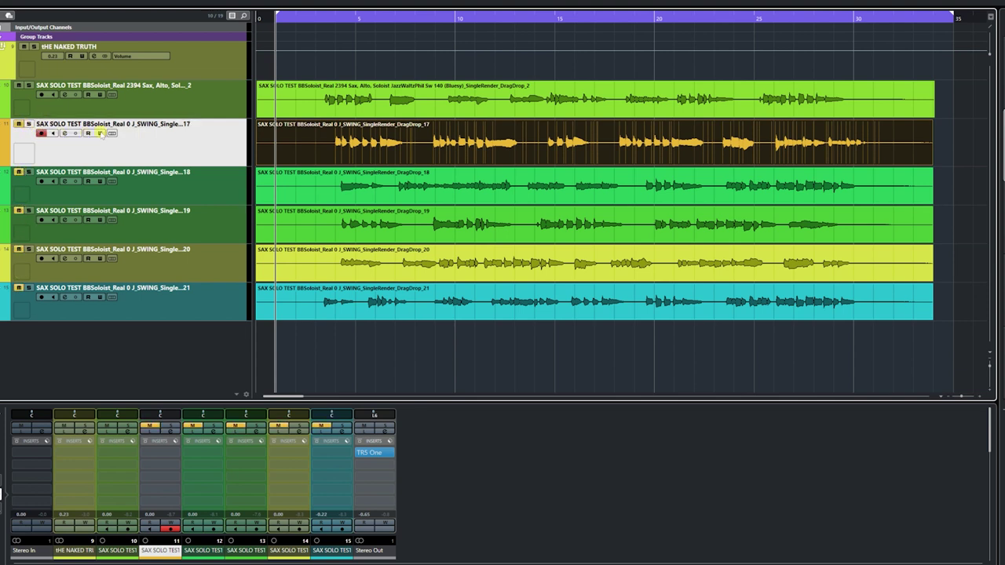
key("space")
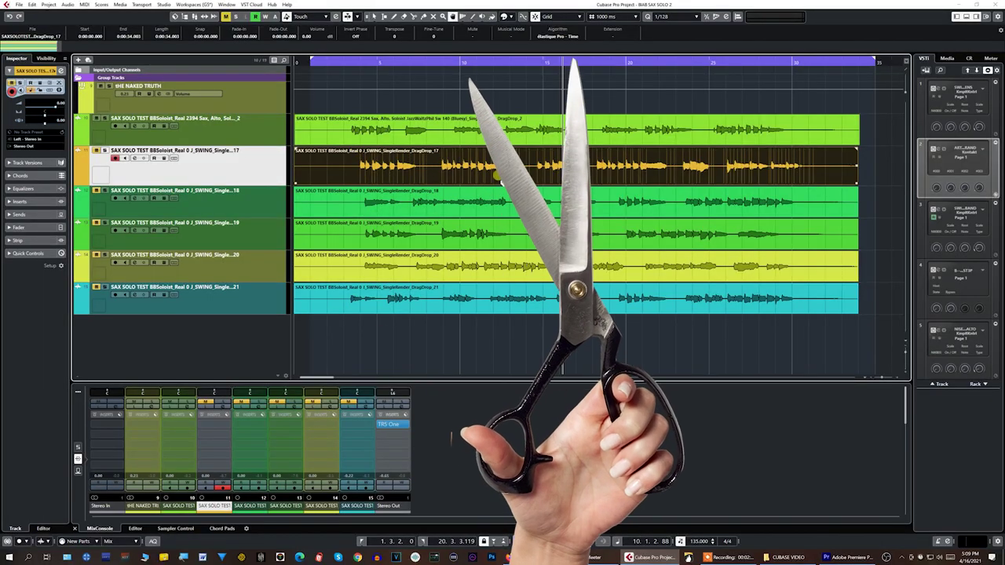
left_click(564, 350)
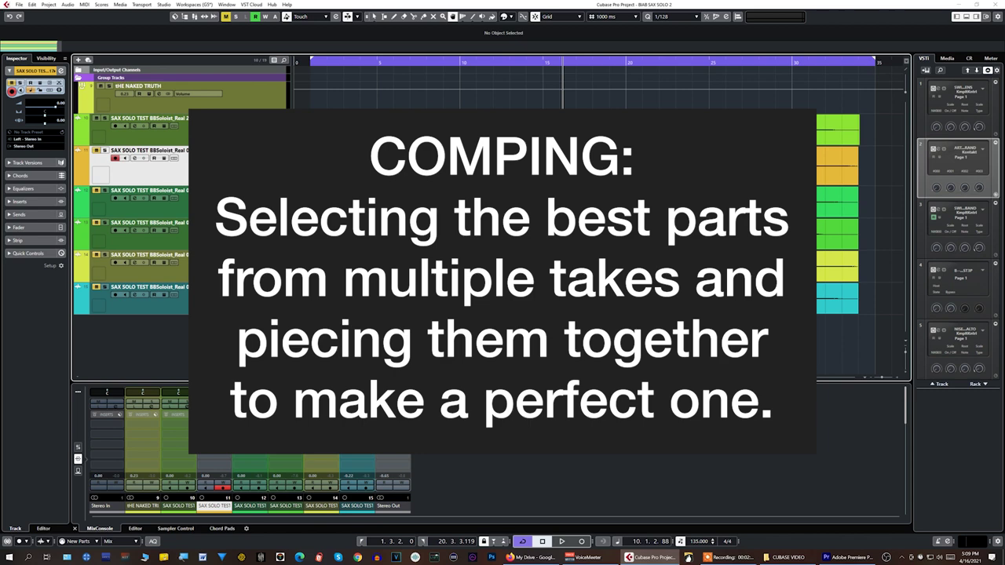
Route the selected sax take tracks to a new stereo group channel named 'Sax Group Channel'
left_click(253, 148, "shift")
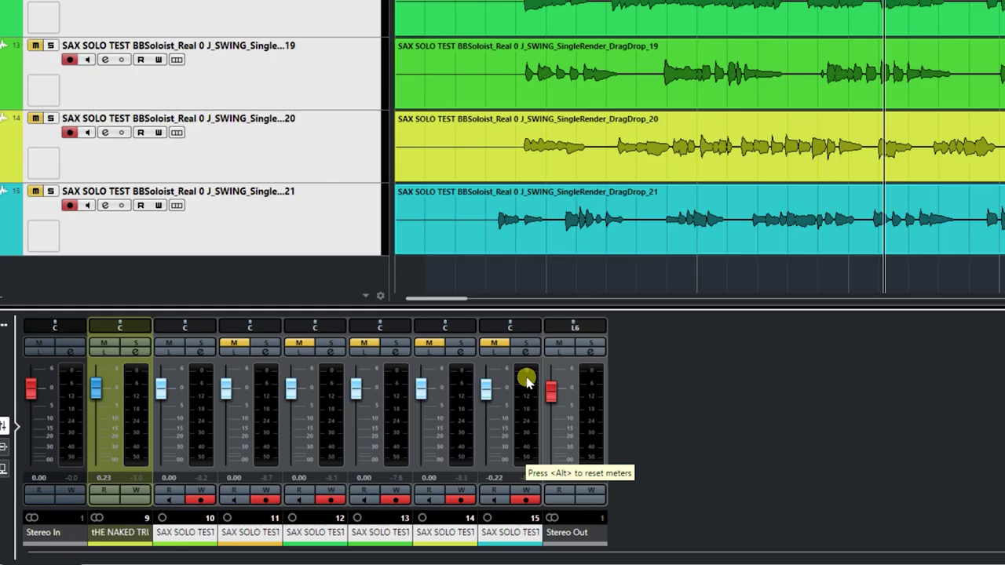
right_click(527, 383)
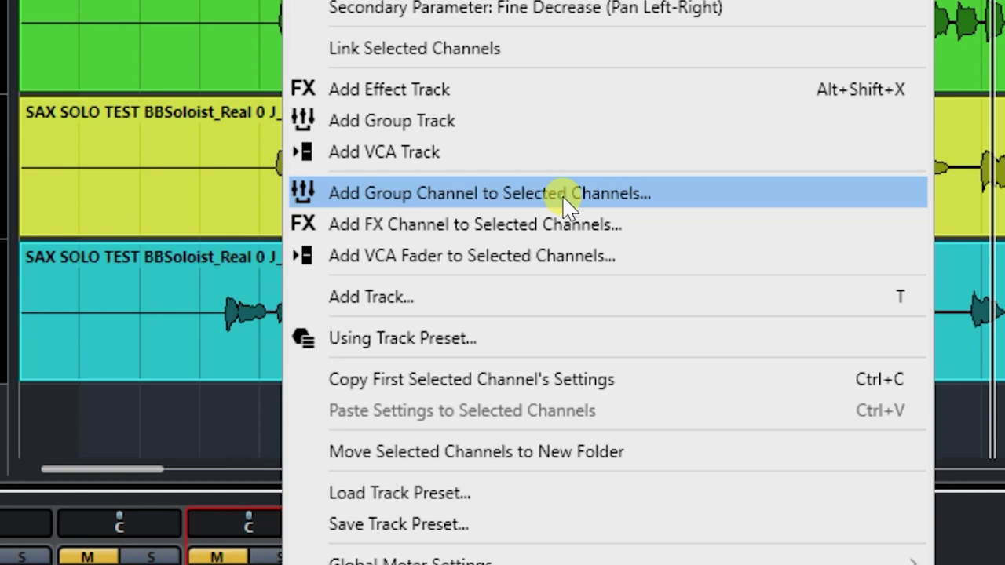
left_click(566, 193)
type("Sax Group Channel")
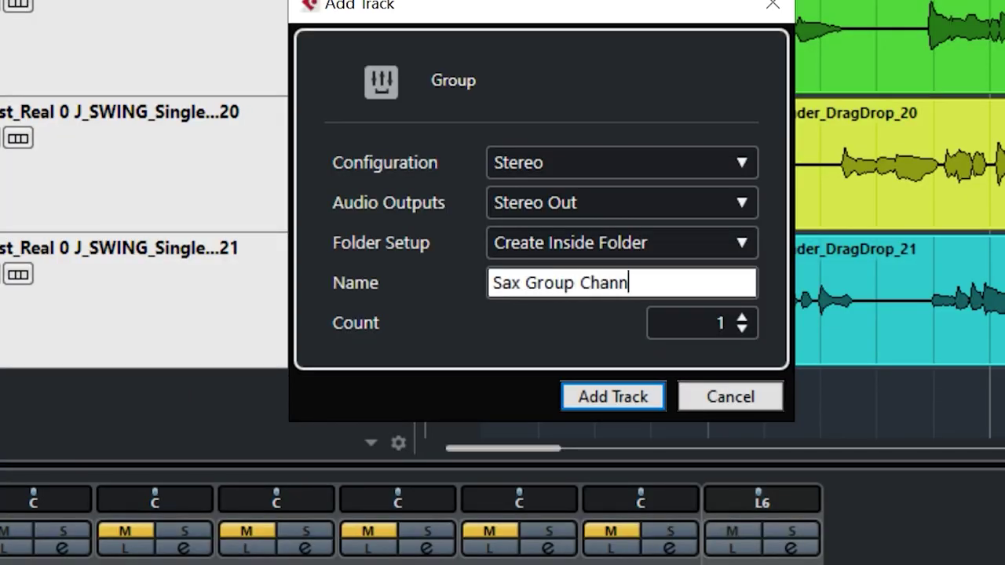
key("Return")
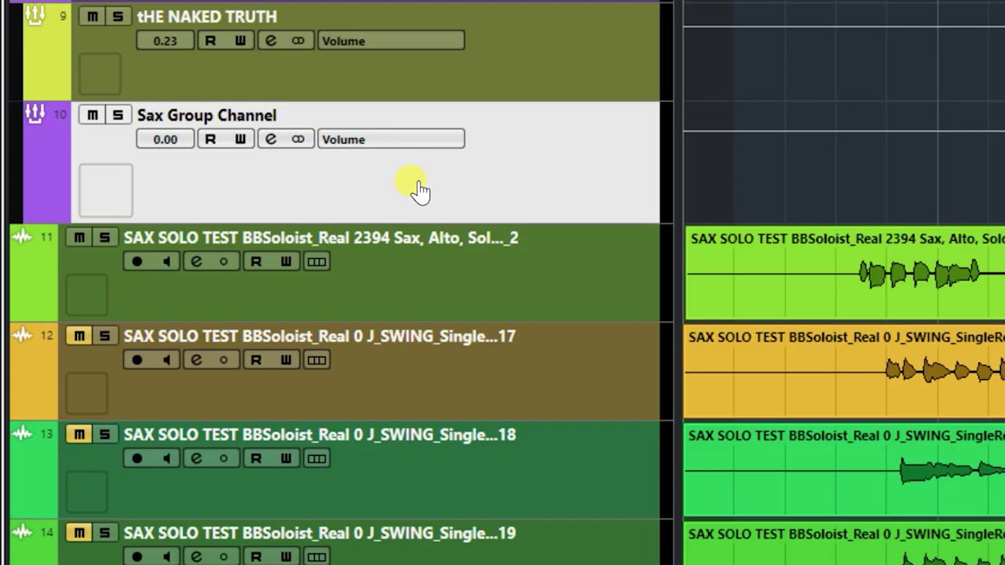
Add a SAX COMP audio track between Sax Group Channel and the six sax takes
right_click(418, 185)
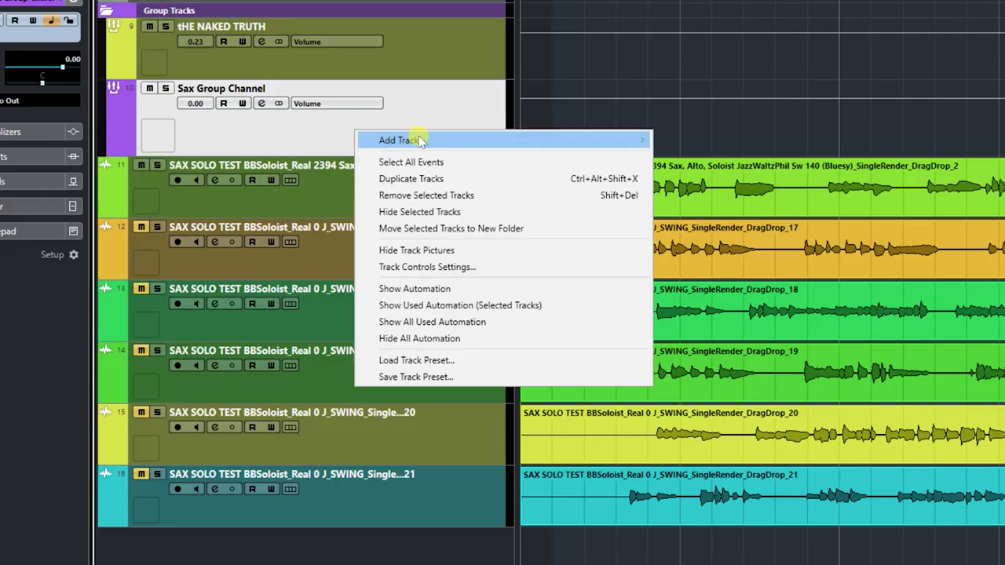
mouse_move(637, 140)
left_click(689, 140)
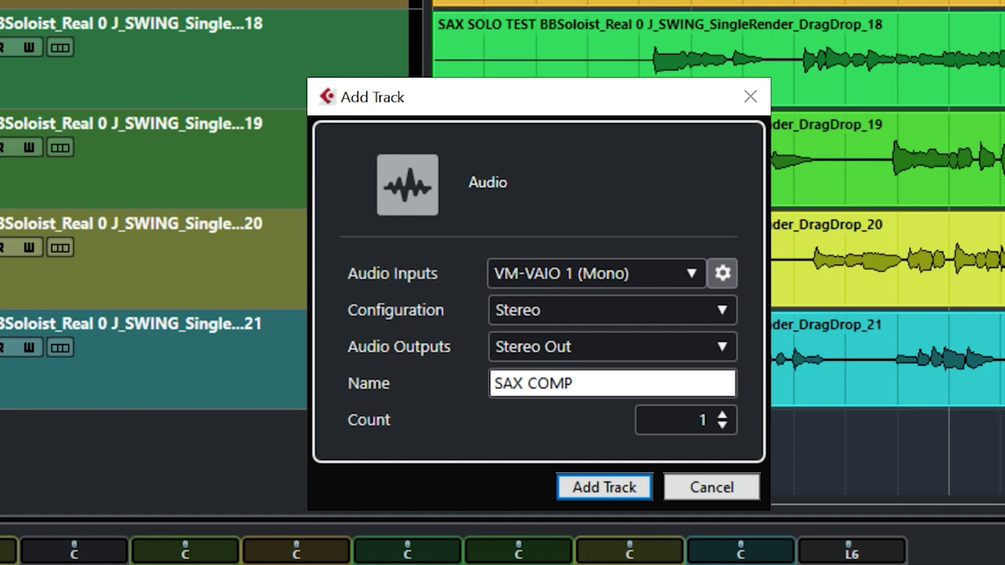
key("Return")
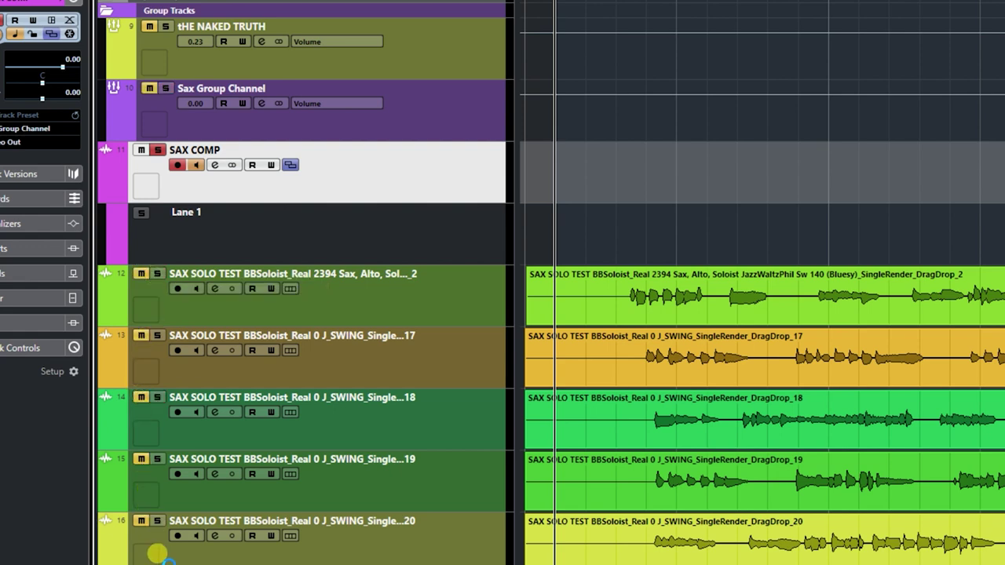
scroll(157, 554, "down", 3)
scroll(264, 505, "up", 3)
scroll(255, 482, "down", 3)
scroll(259, 463, "up", 3)
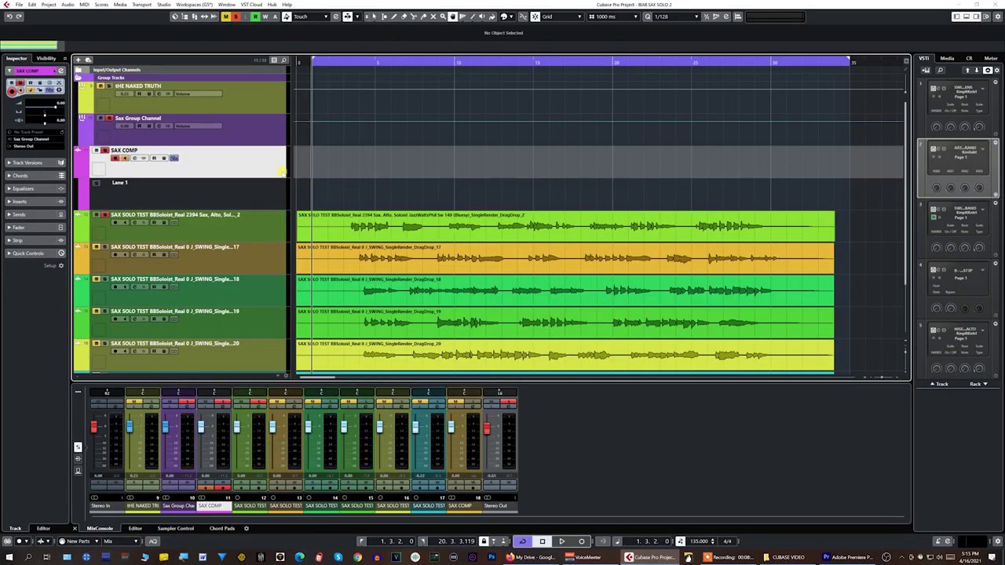
Start cycle recording with * so each pass on SAX COMP becomes a new lane take
key("KP_Multiply")
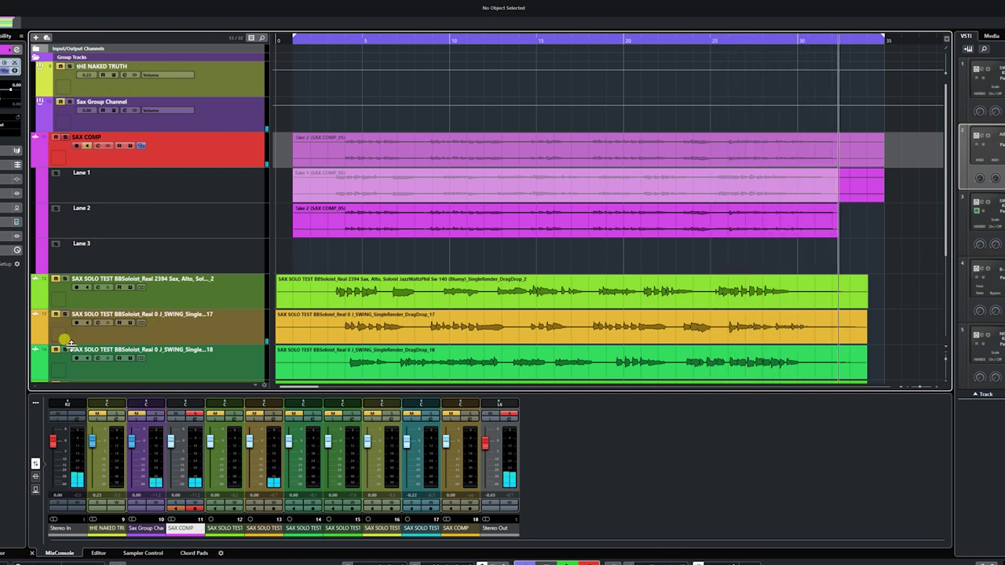
Scroll down the SAX COMP lanes while recording continues through Take 6
scroll(927, 291, "down", 5)
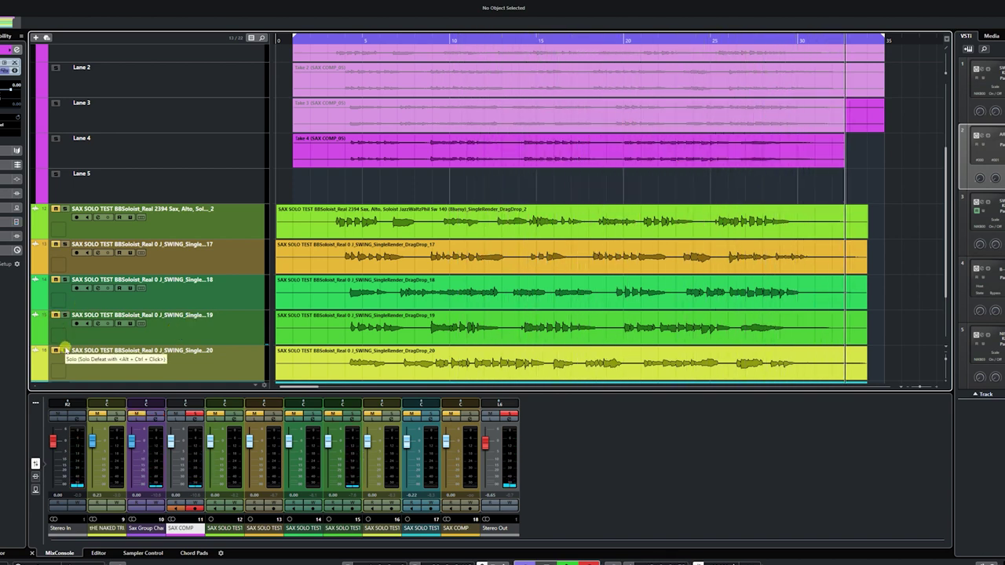
scroll(945, 276, "down", 3)
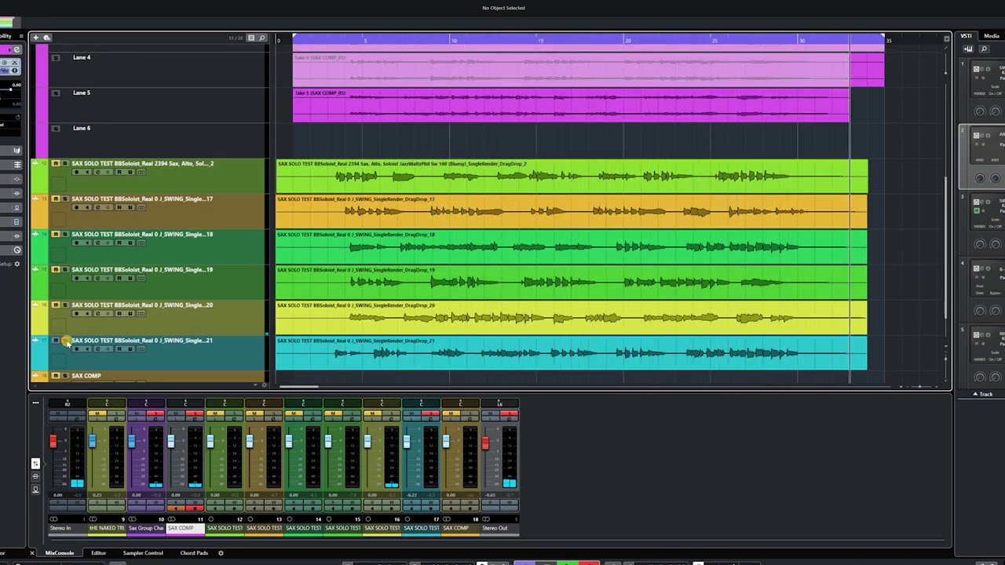
scroll(945, 296, "down", 2)
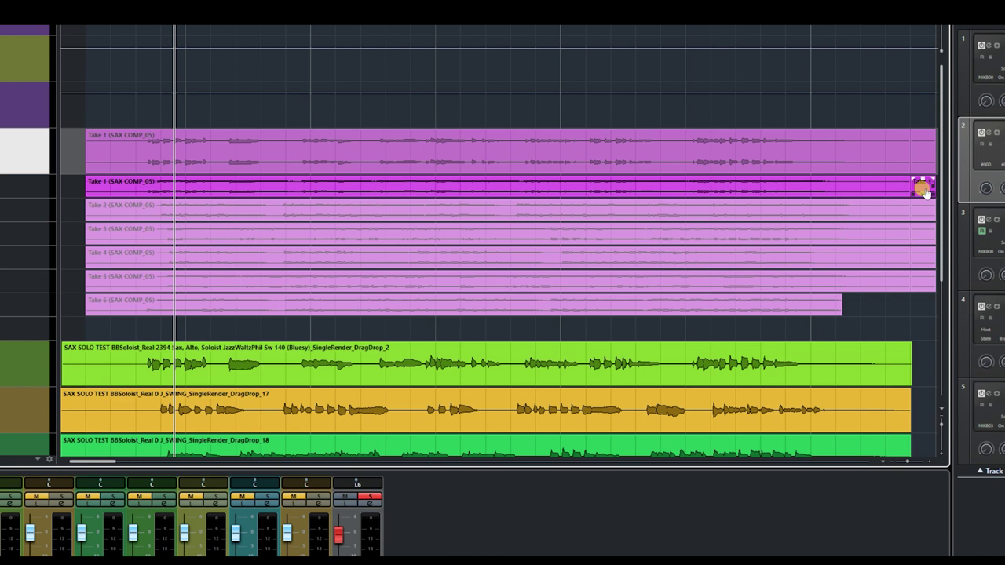
Pick the Comp tool from the right-click toolbox to combine sections of Takes 1–4
right_click(594, 369)
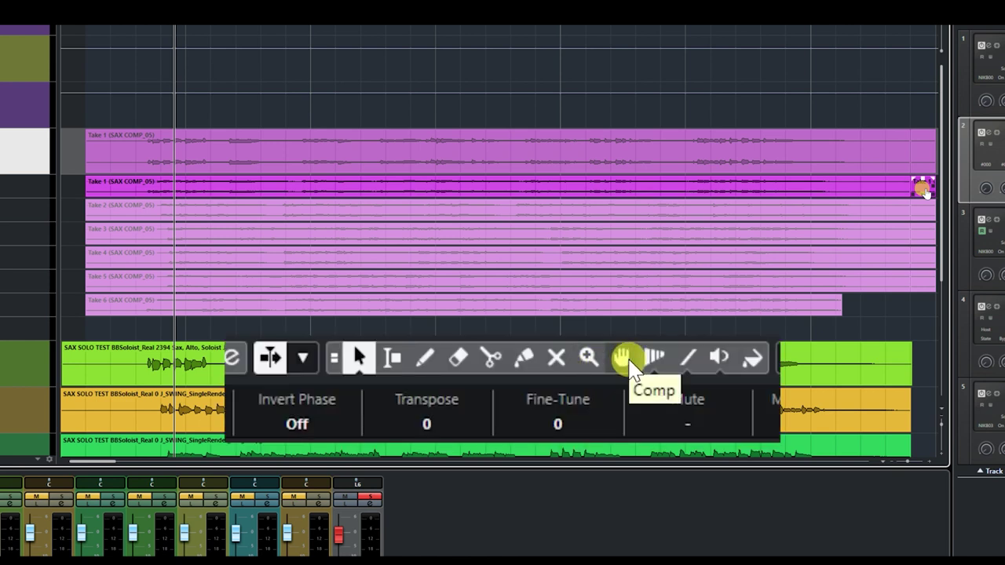
left_click(628, 362)
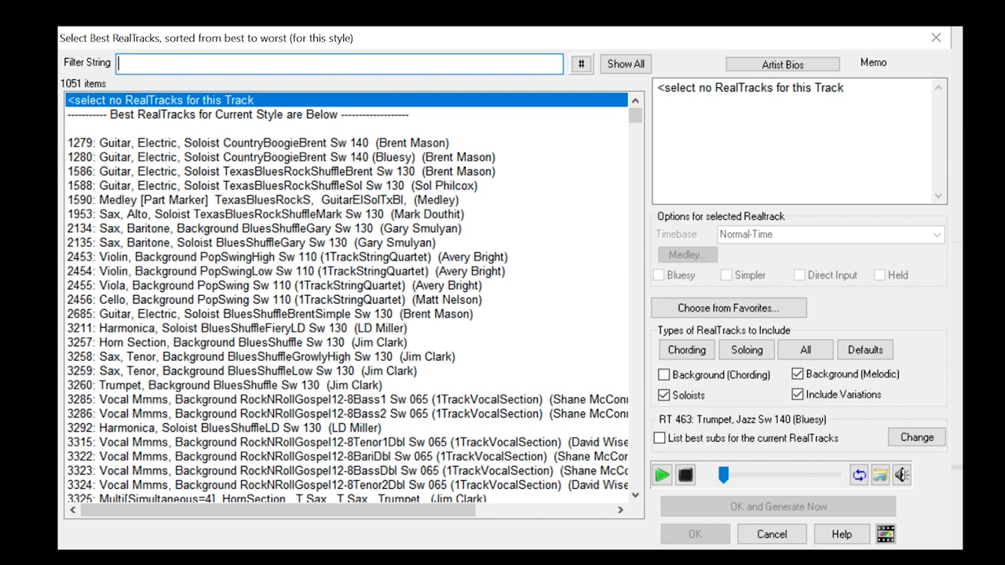
Filter RealTracks by 'jazz' and select 454 Piano, Acoustic, Soloist Jazz Sw 140
type("jazz")
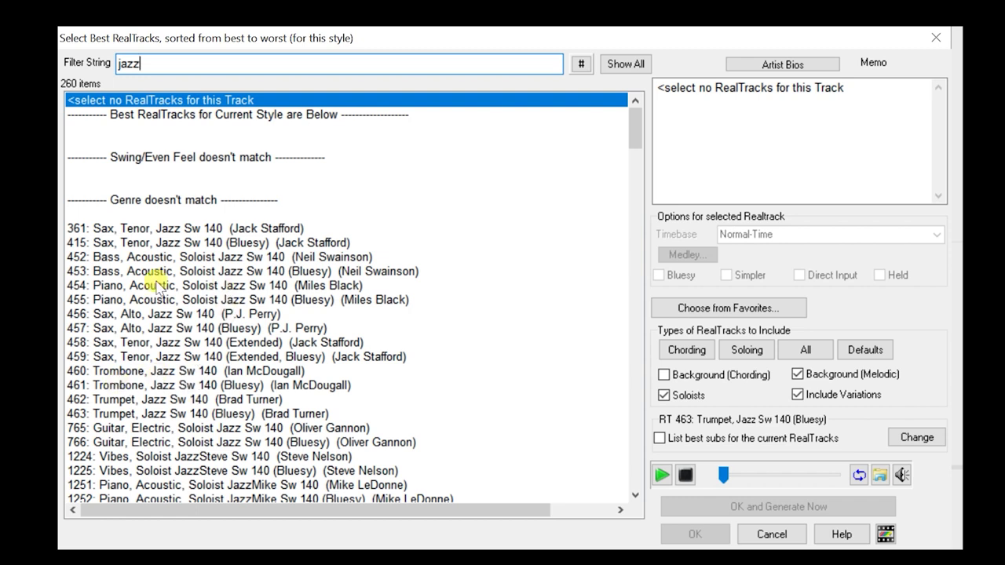
left_click(119, 287)
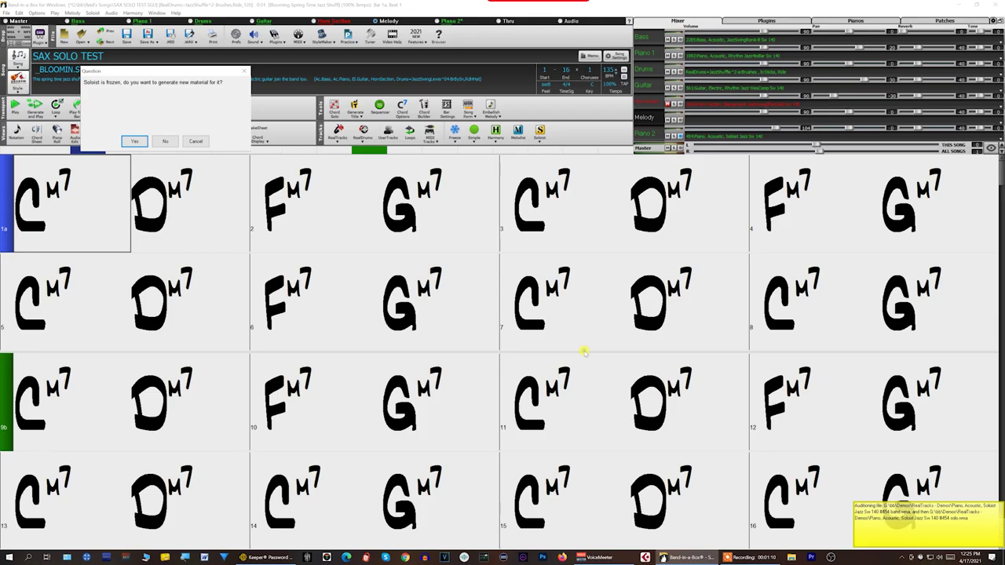
Apply the 454 piano soloist, generate fresh frozen-soloist material, and stop playback
left_click(698, 532)
left_click(135, 142)
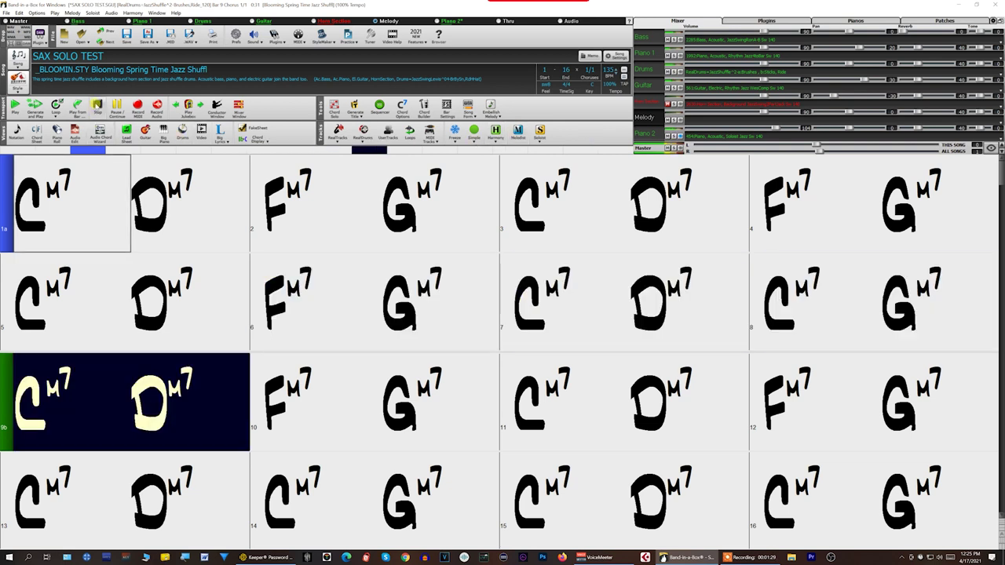
left_click(97, 106)
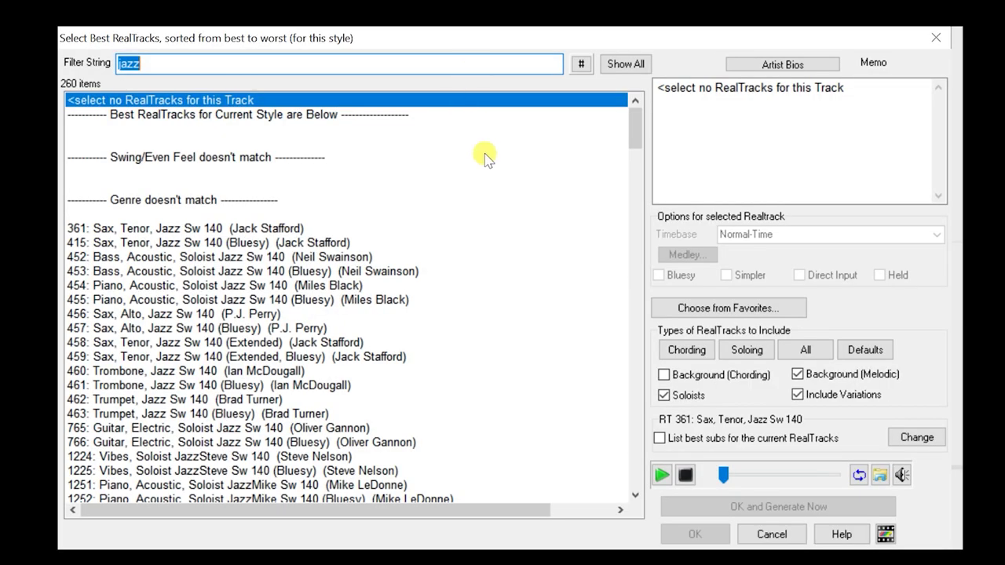
Try trombone 460, then apply and generate 765 Guitar, Electric, Soloist Jazz Sw 140
left_click(118, 371)
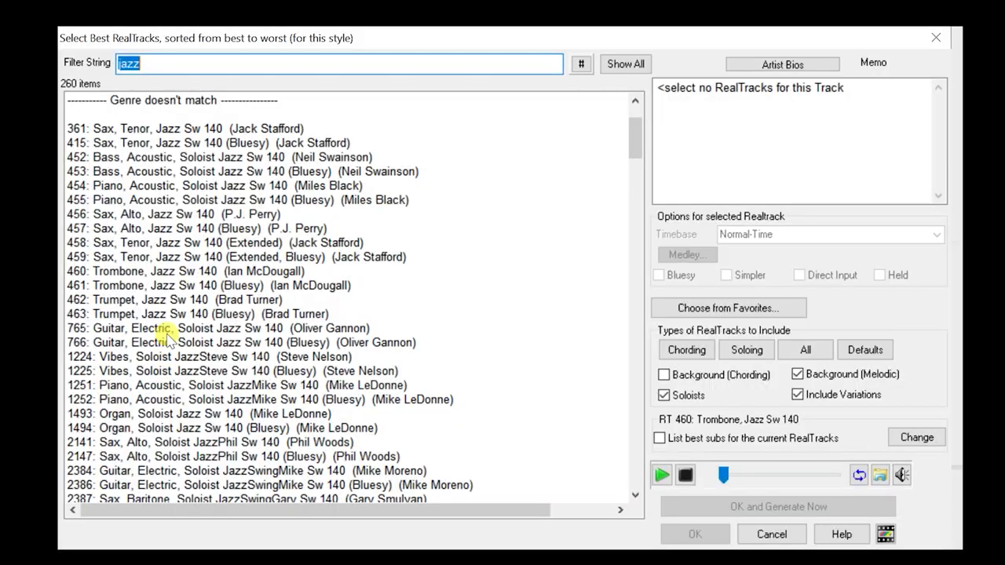
left_click(159, 330)
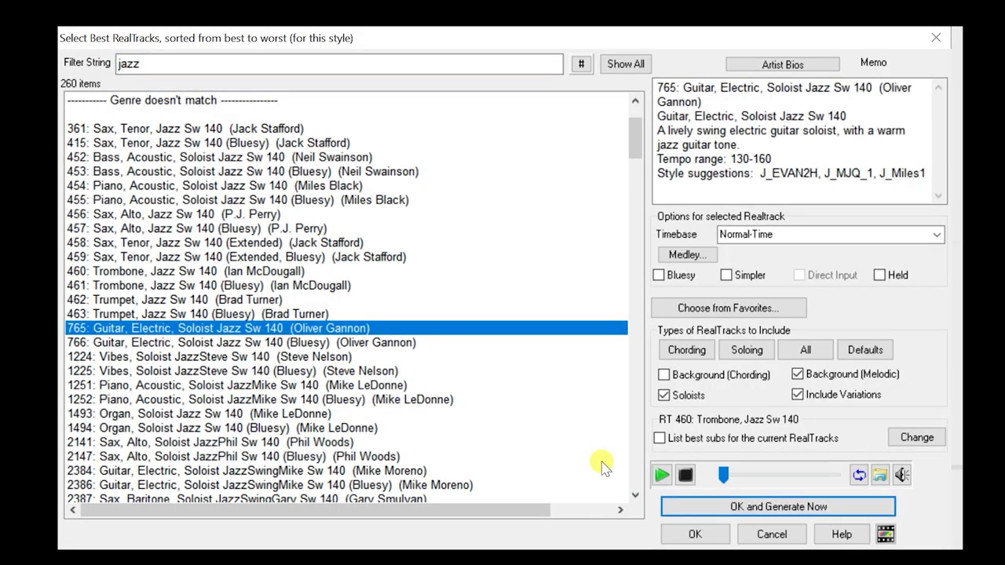
left_click(743, 507)
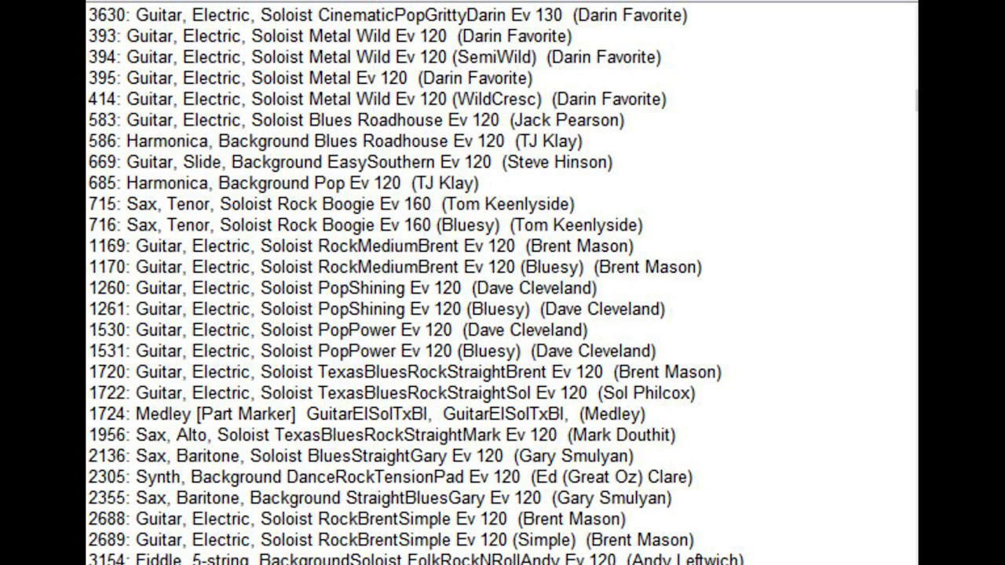
Browse the full RealTracks list, including swing soloists like 1560 Organ, Soloist Jazz Sw 190
scroll(503, 282, "up", 10)
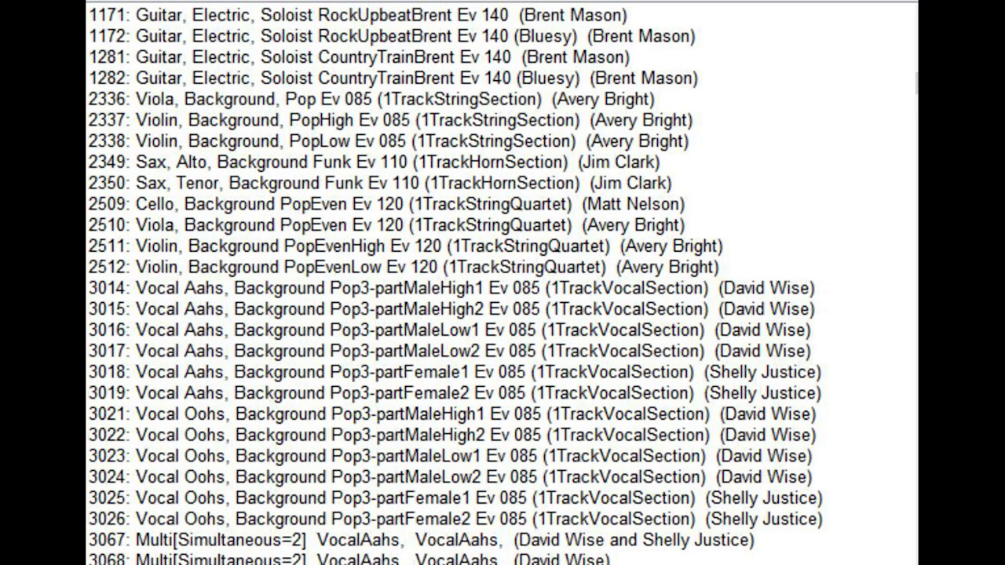
scroll(502, 282, "down", 10)
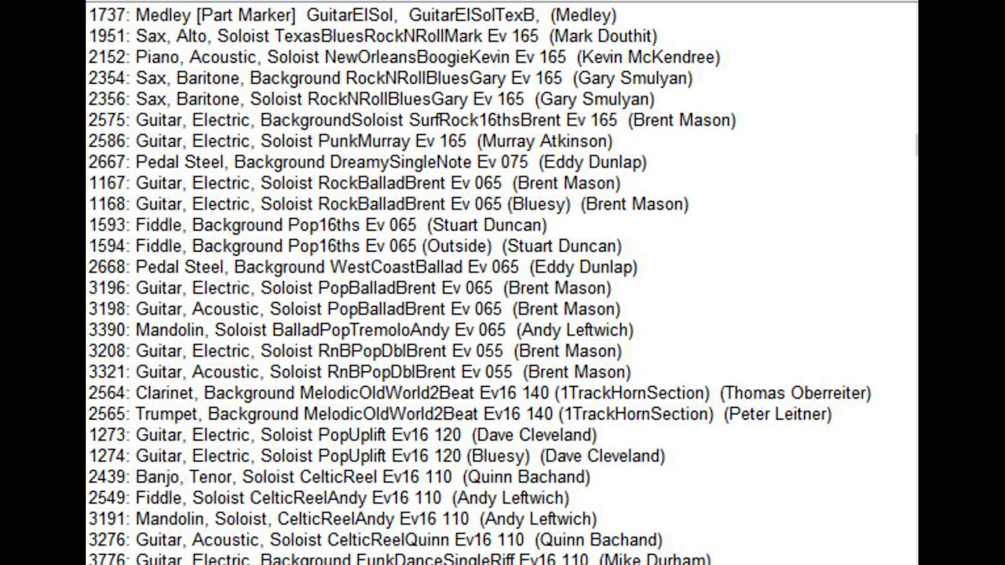
scroll(503, 283, "up", 10)
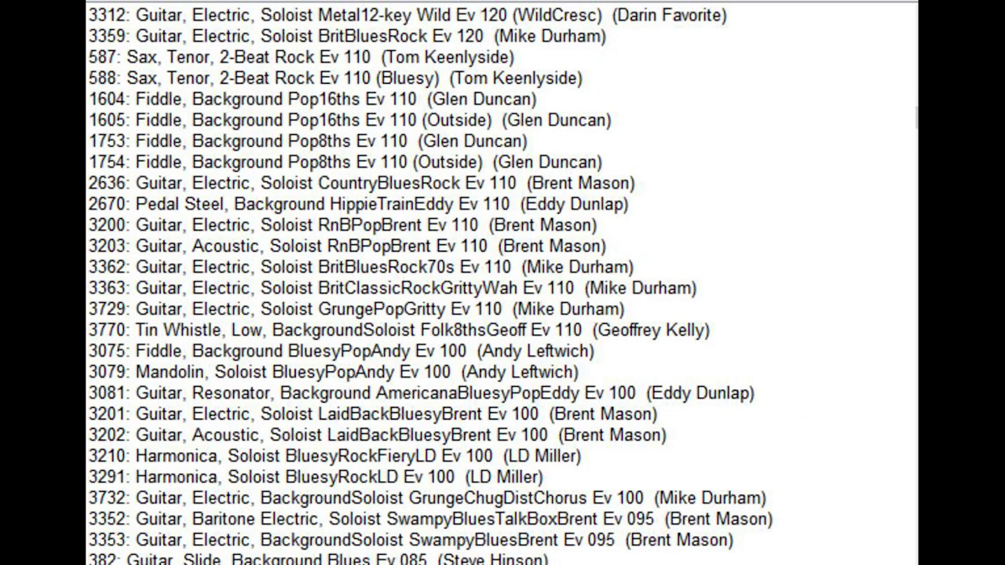
scroll(503, 283, "down", 10)
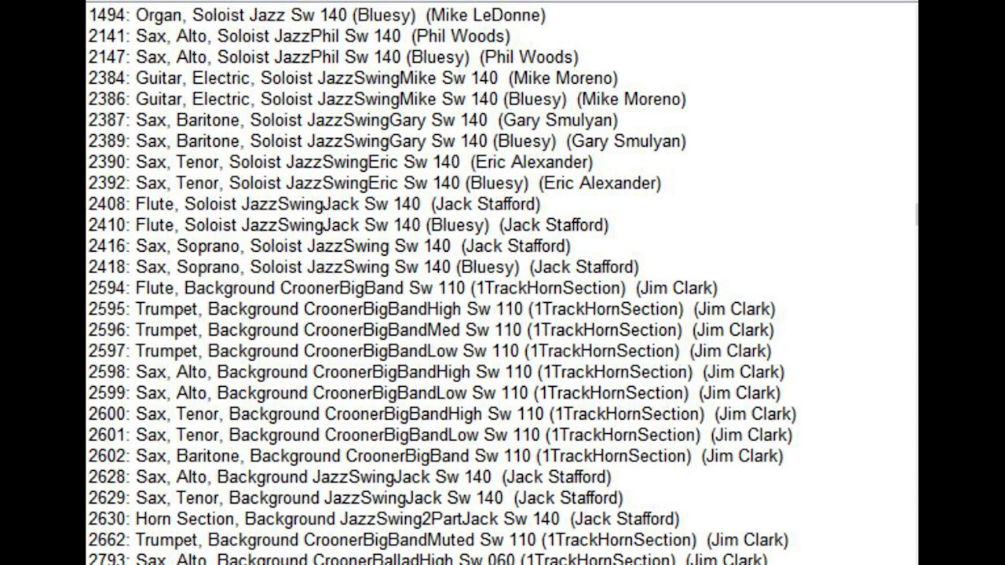
scroll(502, 283, "down", 10)
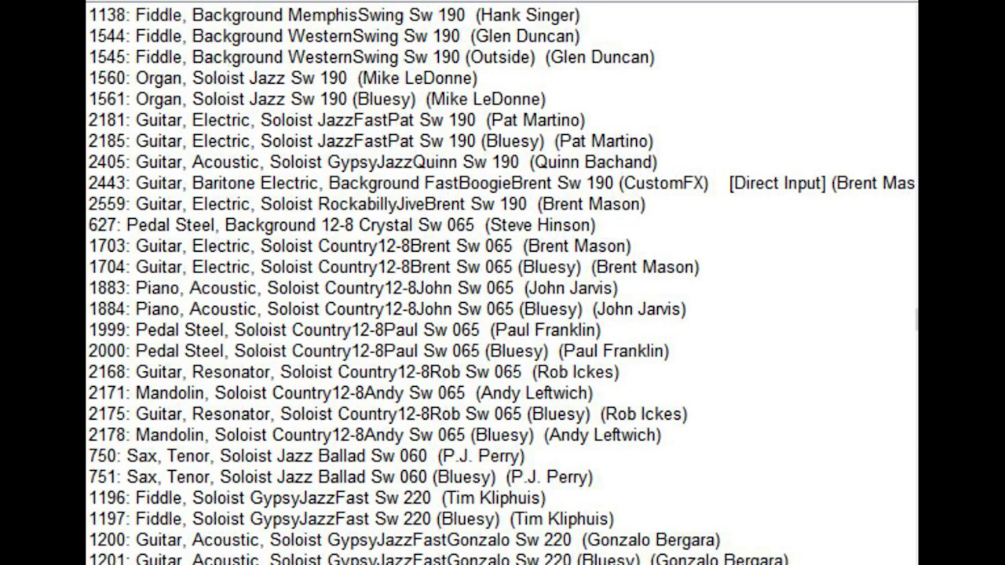